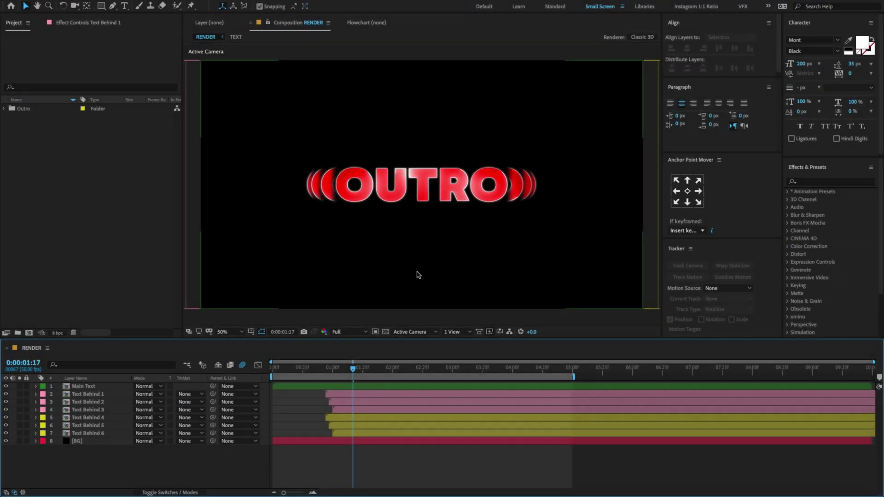
# Step: Start a new composition and name it Main Render
pyautogui.click(29, 333)
pyautogui.click(439, 98)
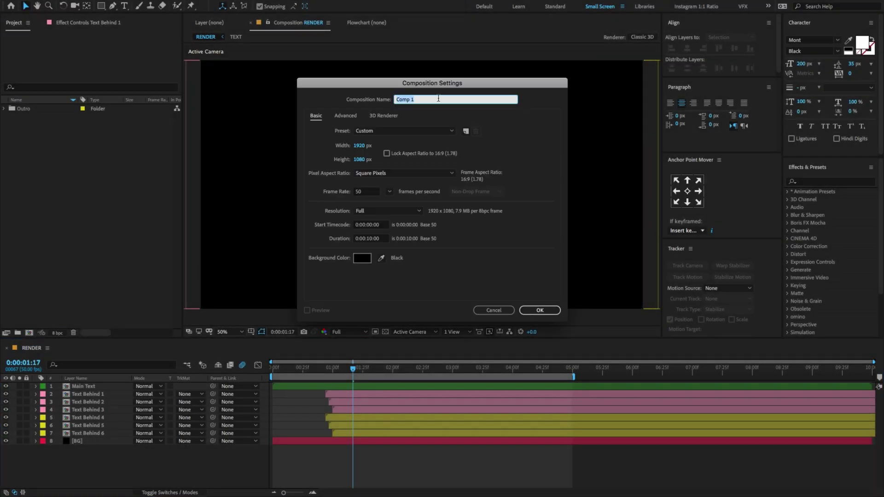
pyautogui.press('shift')
pyautogui.write('Mai')
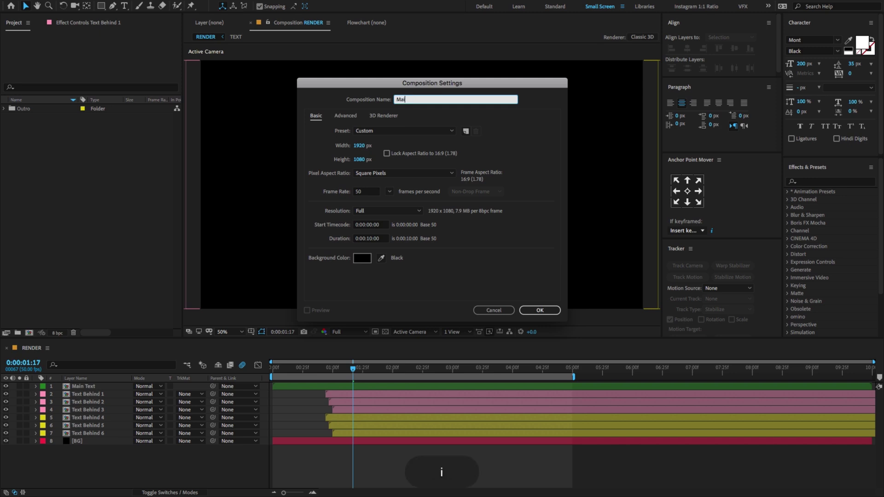
pyautogui.write('n RE')
pyautogui.hotkey('shift', 'BackSpace')
pyautogui.write('ender')
# Step: Keep 1920×1080, 50 fps and ten seconds, create it, and begin a composition named Text
pyautogui.click(366, 146)
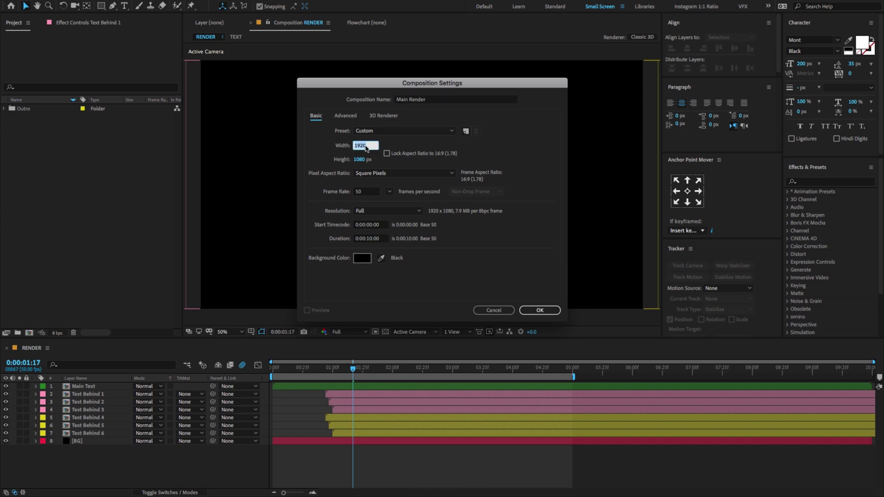
pyautogui.click(361, 160)
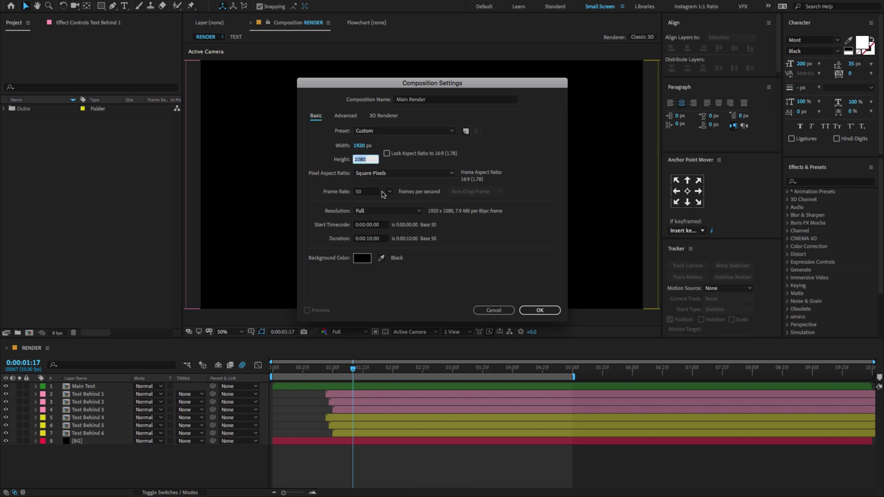
pyautogui.click(388, 192)
pyautogui.click(394, 287)
pyautogui.click(370, 240)
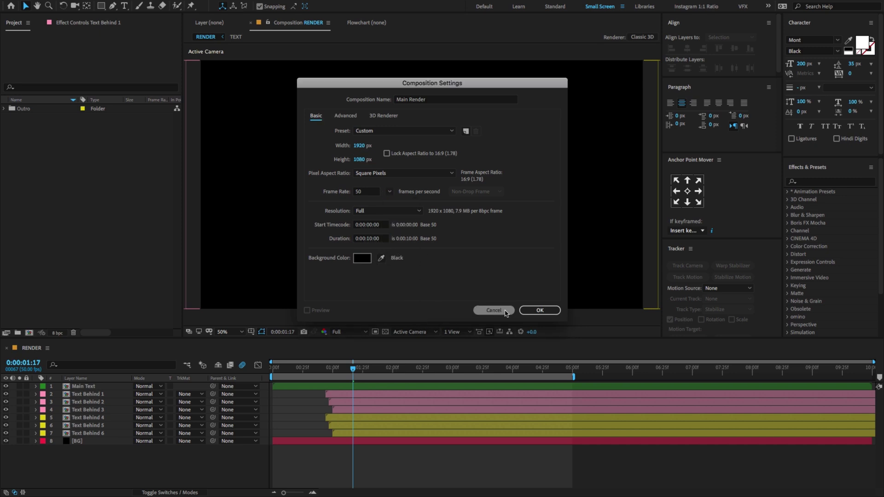
pyautogui.click(541, 311)
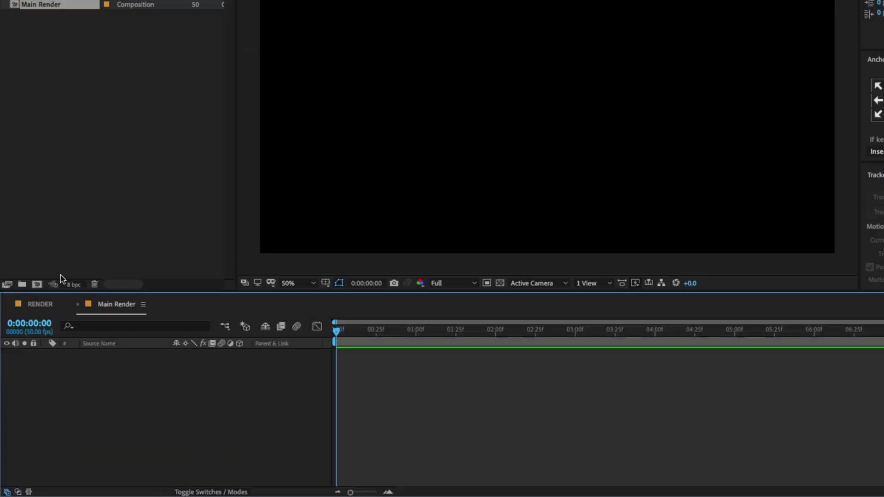
pyautogui.click(36, 284)
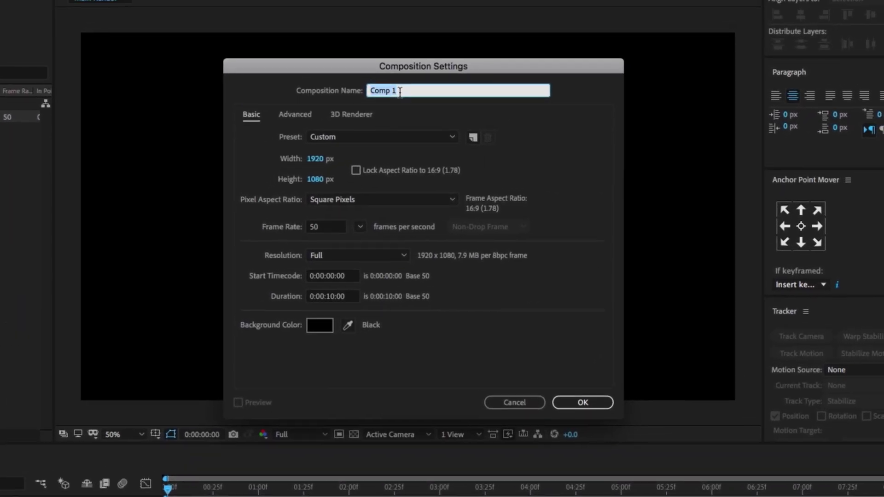
pyautogui.write('Text')
# Step: Create the Text composition and add a new solid layer in Main Render
pyautogui.click(575, 399)
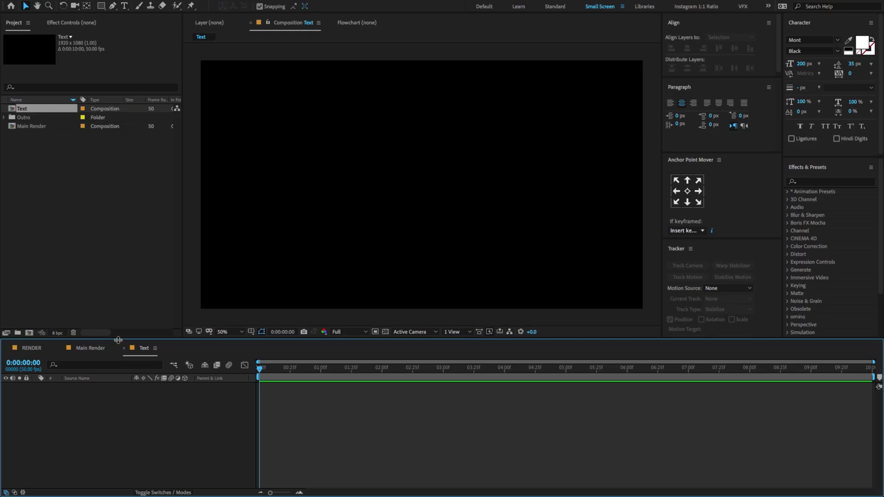
pyautogui.click(94, 349)
pyautogui.rightClick(91, 386)
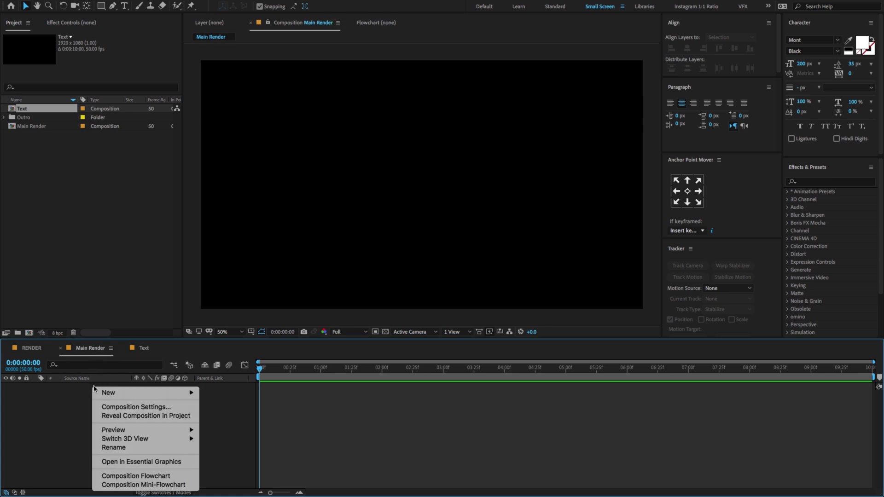
pyautogui.moveTo(125, 393)
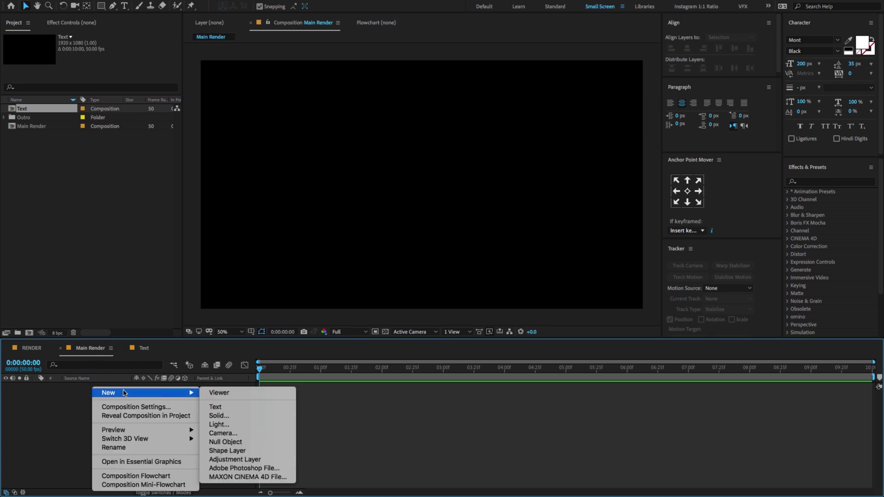
pyautogui.click(236, 412)
# Step: Make the solid comp-sized, name it BG, keep it black, and create it
pyautogui.click(447, 223)
pyautogui.click(435, 118)
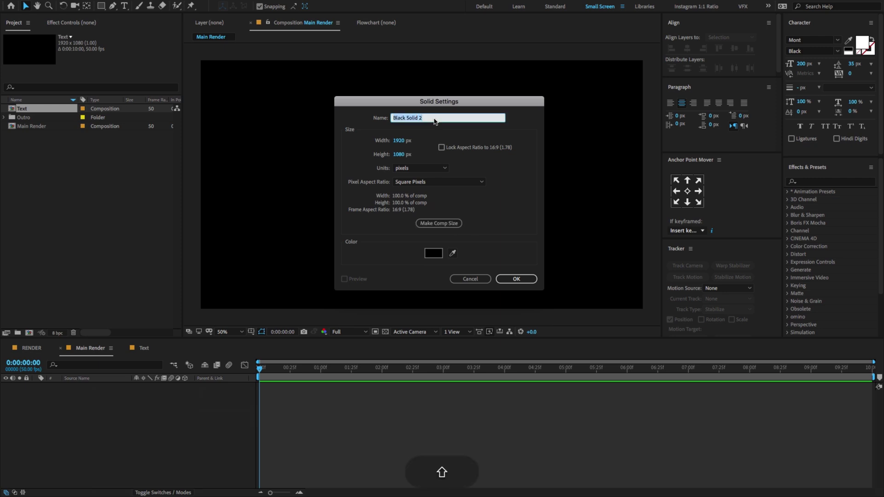
pyautogui.write('BG')
pyautogui.click(435, 252)
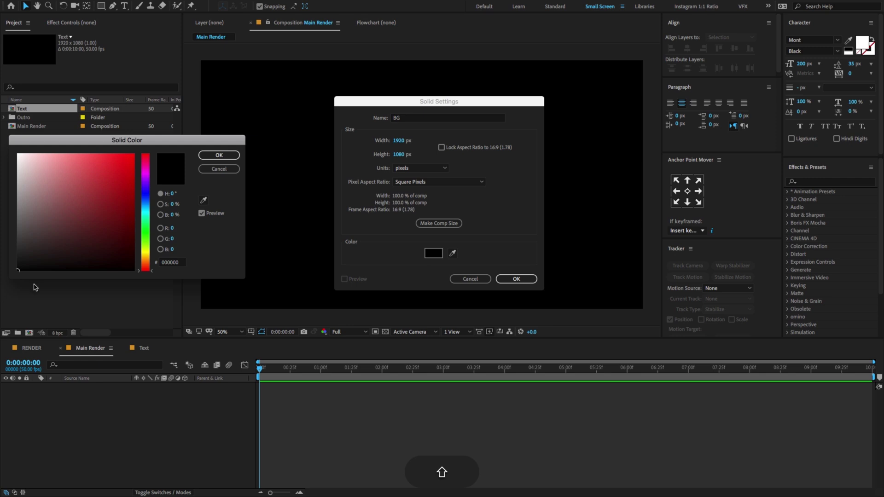
pyautogui.click(218, 155)
pyautogui.click(512, 279)
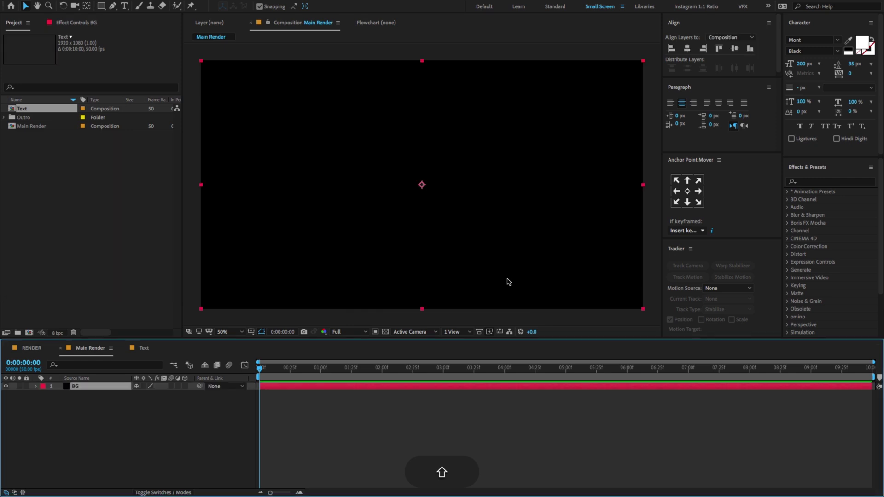
pyautogui.press('capslock')
pyautogui.press('capslock')
# Step: Type a white OUTRO title in the Text composition
pyautogui.click(144, 349)
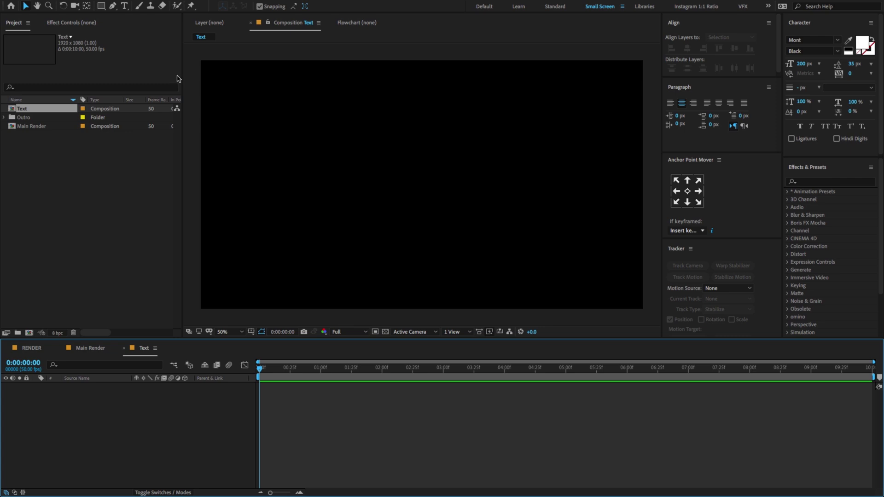
pyautogui.click(125, 6)
pyautogui.click(365, 172)
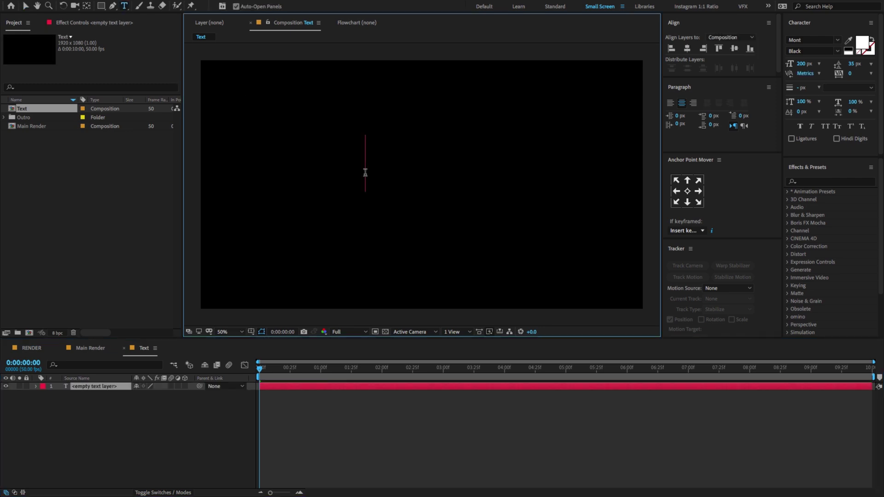
pyautogui.press('shift')
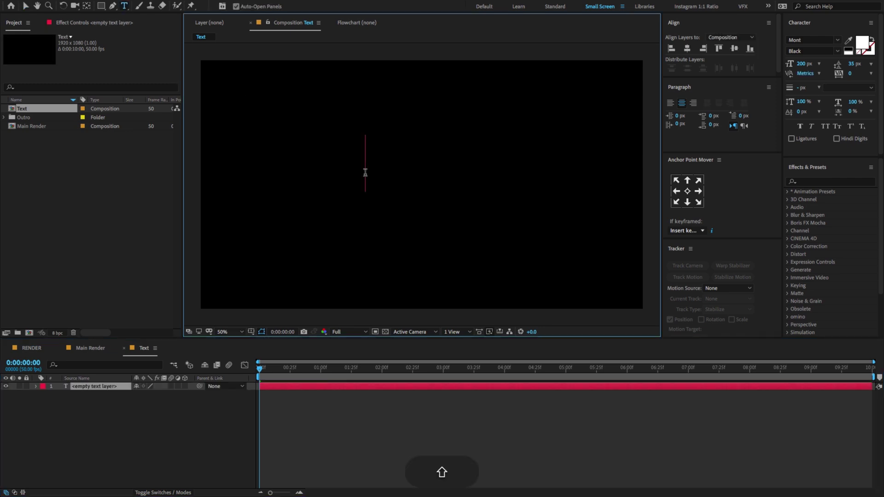
pyautogui.write('OUTRO')
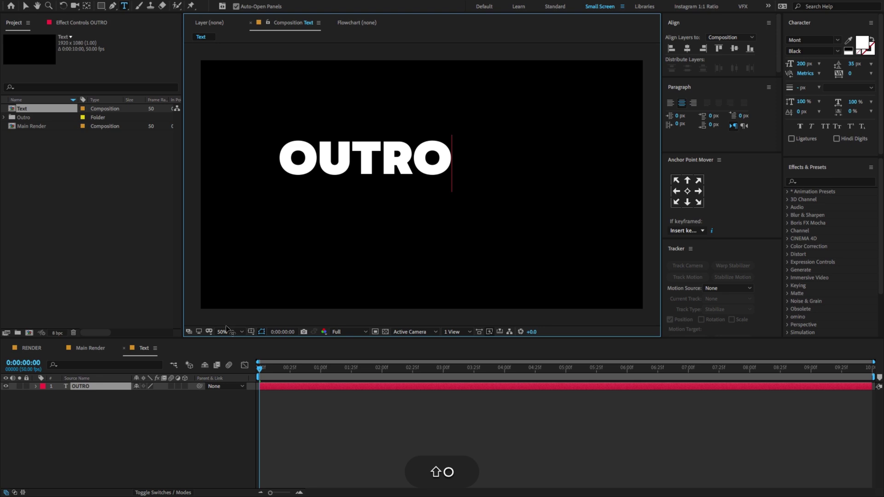
pyautogui.click(134, 405)
# Step: Centre the OUTRO layer's anchor and position and align it vertically in the frame
pyautogui.click(124, 389)
pyautogui.press('alt+shift+super+Home')
pyautogui.press('capslock')
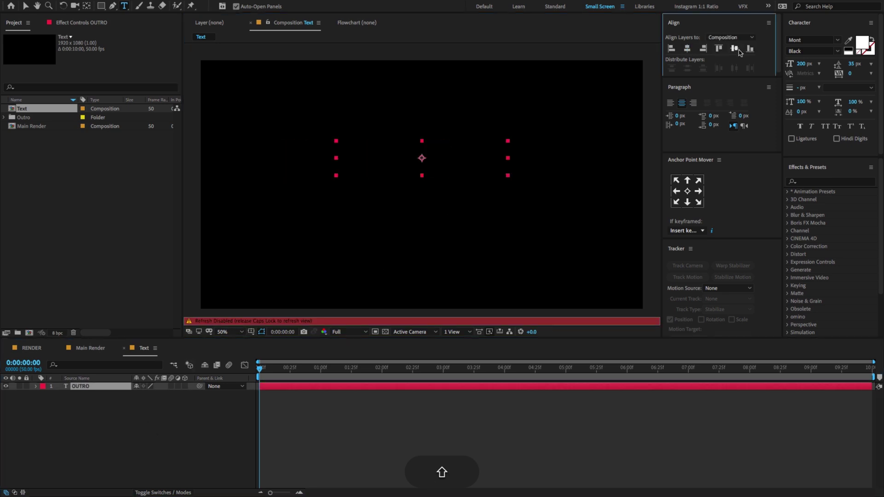
pyautogui.click(735, 49)
pyautogui.press('capslock')
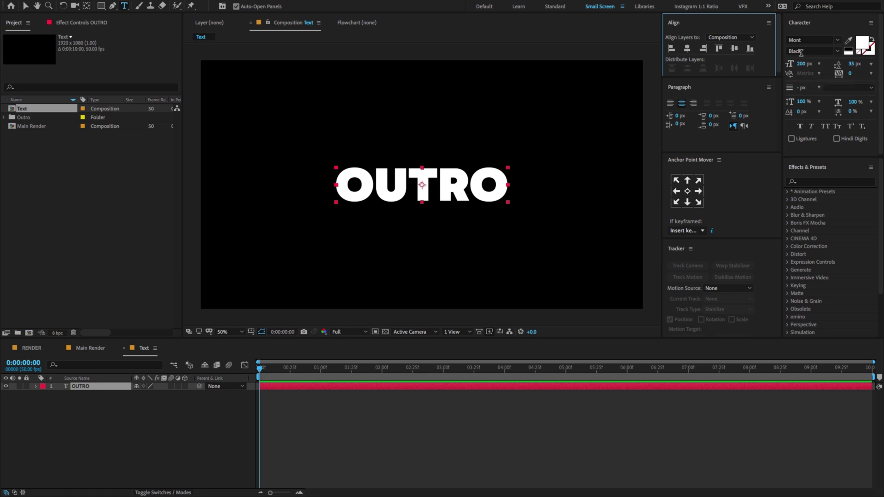
# Step: Drag the Text composition into Main Render's timeline above BG
pyautogui.press('v')
pyautogui.click(92, 349)
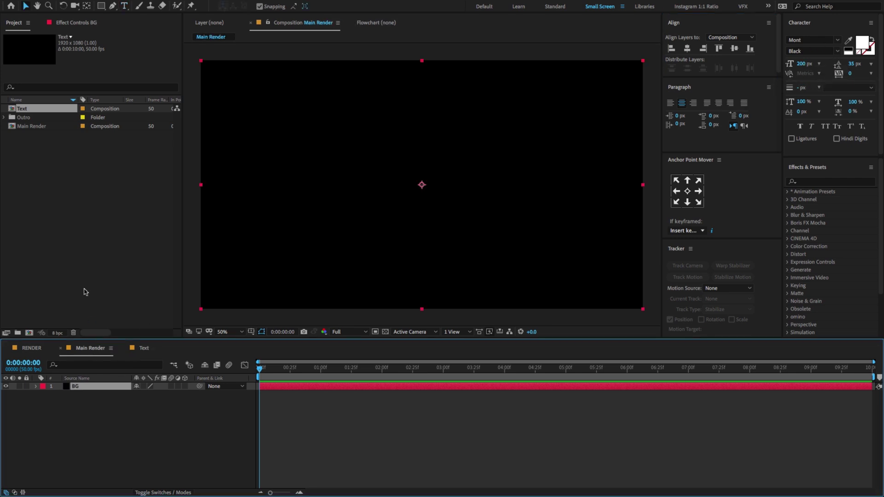
pyautogui.moveTo(14, 111); pyautogui.dragTo(117, 389)
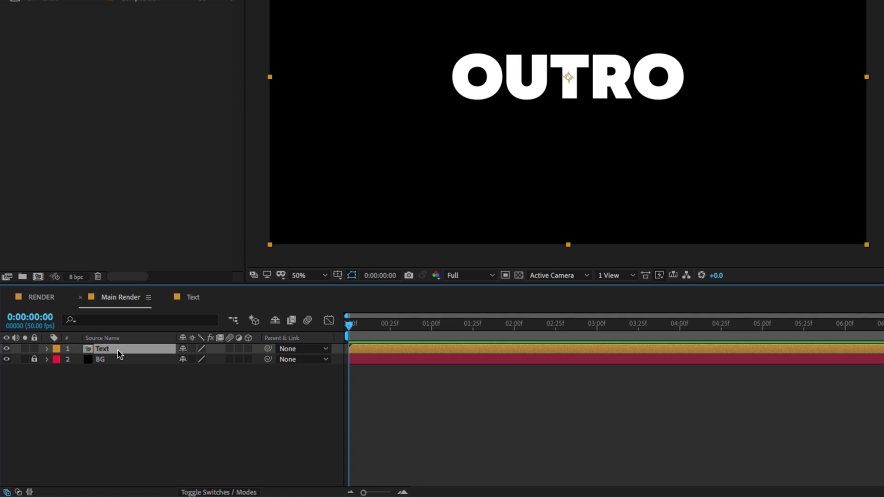
# Step: Rename the Text layer to Main Text
pyautogui.press('Return')
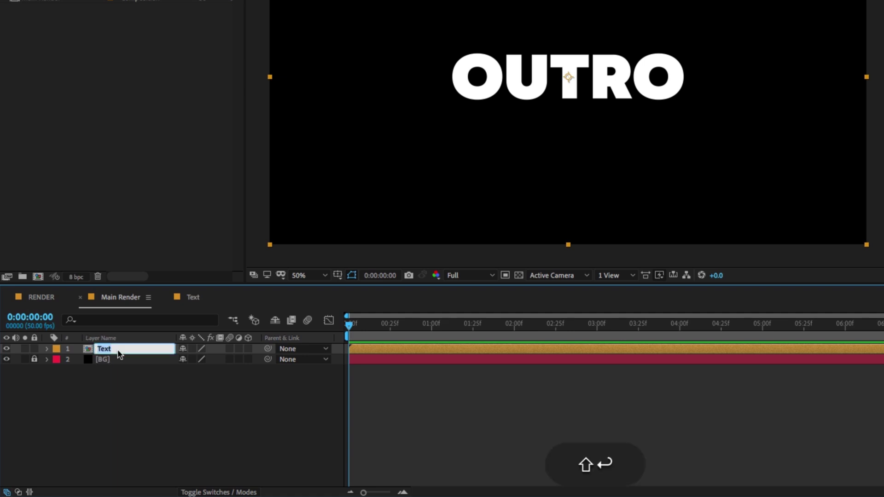
pyautogui.write('Main TE')
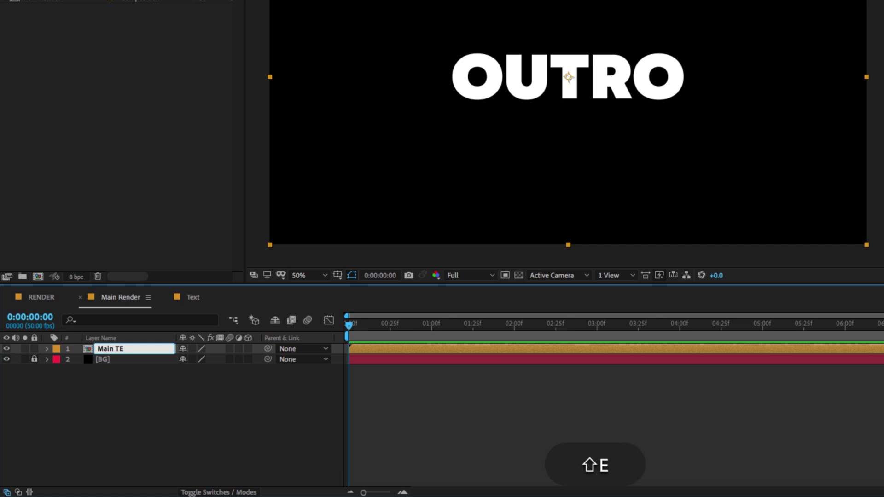
pyautogui.press('BackSpace')
pyautogui.write('r')
pyautogui.press('BackSpace')
pyautogui.write('ext')
pyautogui.press('Return')
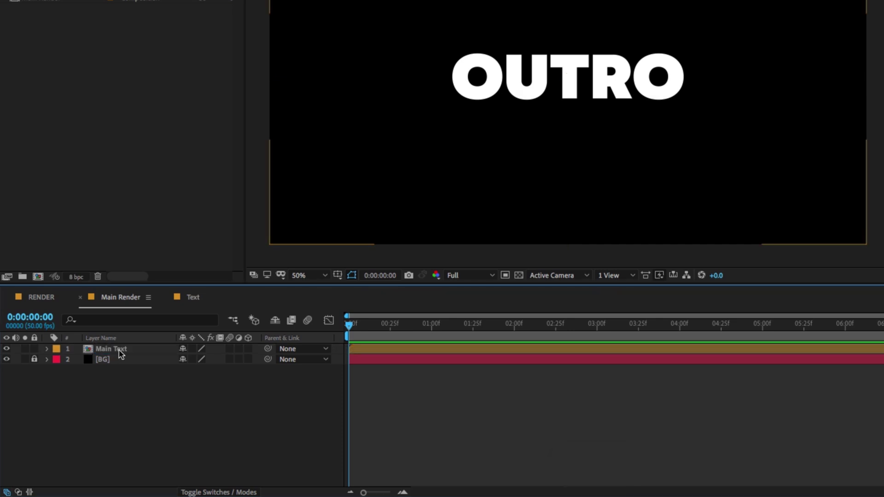
# Step: Label Main Text pink, then duplicate it as Text 1 labelled yellow
pyautogui.click(56, 349)
pyautogui.click(73, 347)
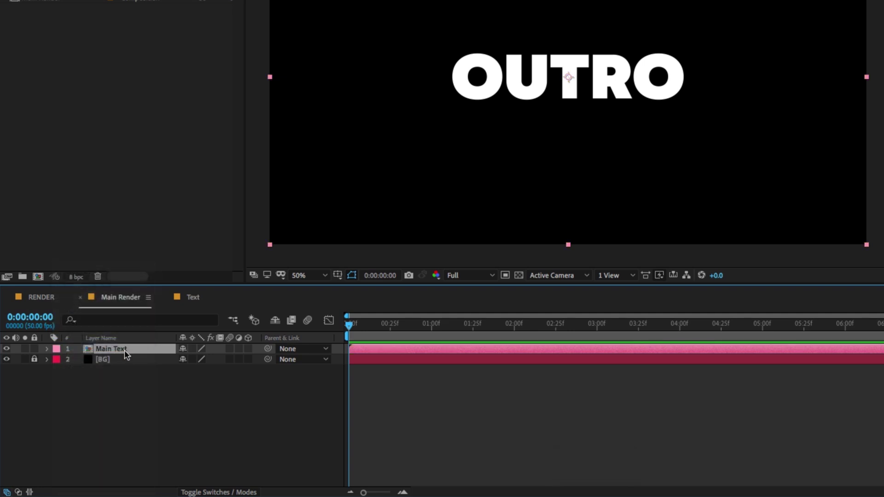
pyautogui.press('super+d')
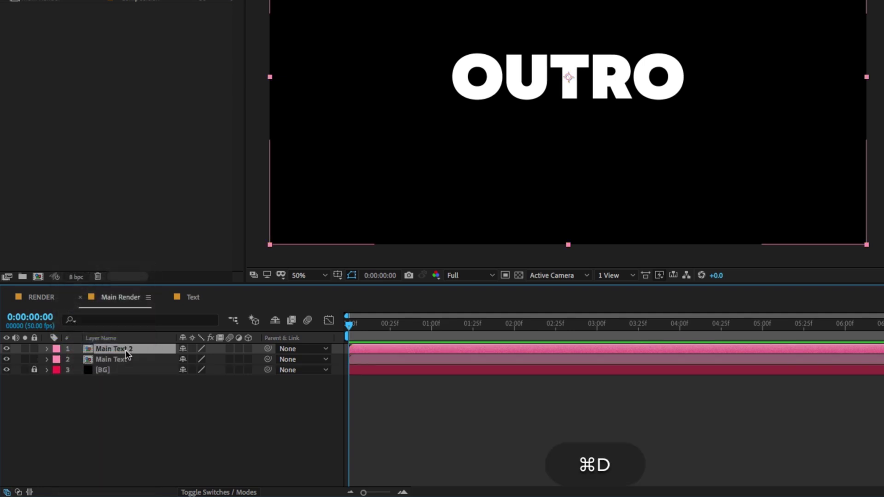
pyautogui.press('Return')
pyautogui.write('Text')
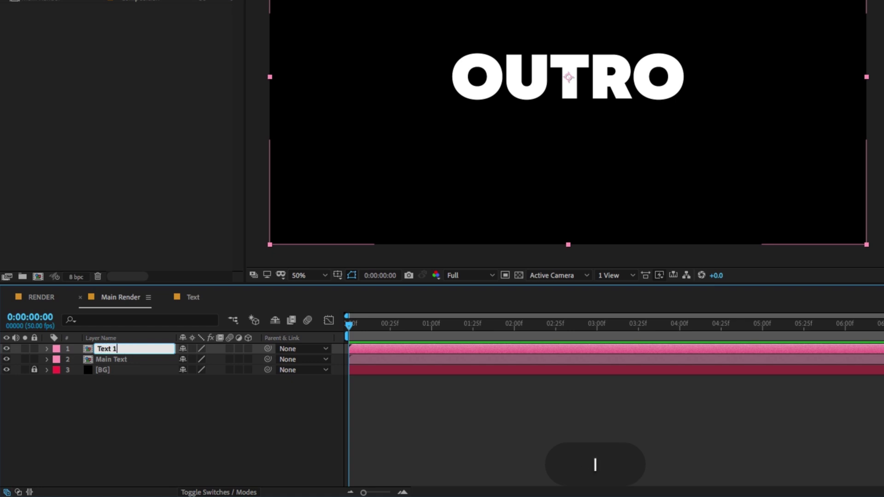
pyautogui.write(' 1')
pyautogui.click(132, 391)
pyautogui.click(55, 349)
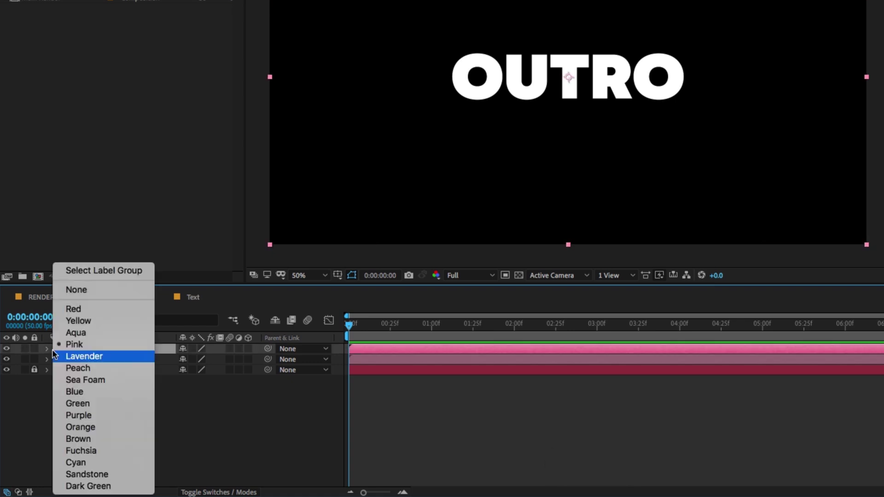
pyautogui.click(73, 322)
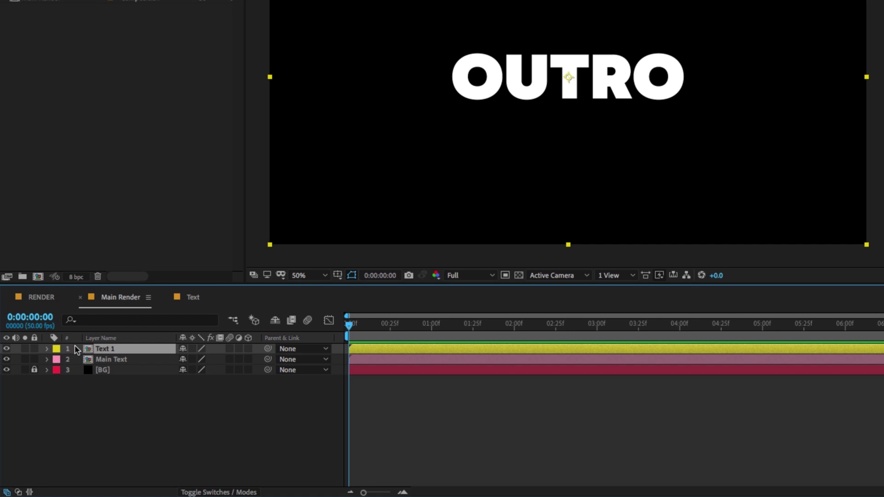
# Step: Make two more copies and move Text 1–3 below Main Text, just above BG
pyautogui.press('super+d')
pyautogui.press('super+d')
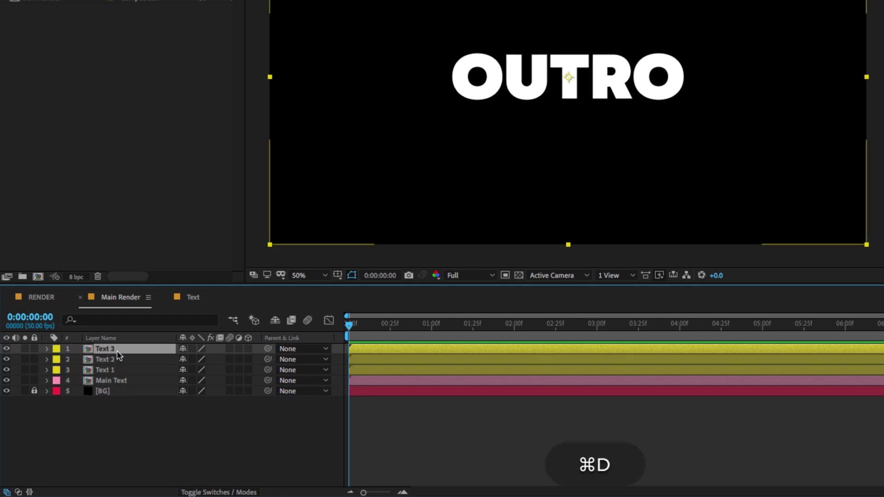
pyautogui.keyDown('shift'); pyautogui.click(120, 368); pyautogui.keyUp('shift')
pyautogui.moveTo(121, 349); pyautogui.dragTo(125, 375)
pyautogui.click(140, 401)
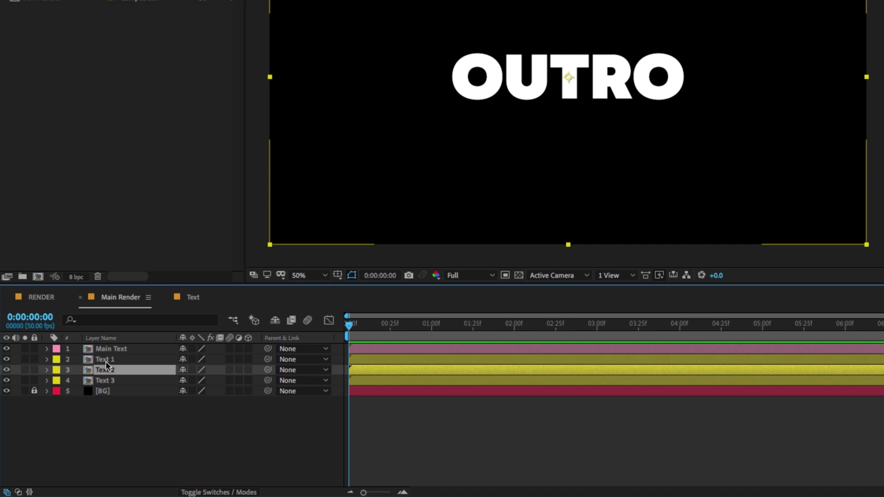
# Step: Hide Text 1–3 and shift them to start at one second
pyautogui.click(106, 361)
pyautogui.keyDown('shift'); pyautogui.click(107, 381); pyautogui.keyUp('shift')
pyautogui.click(7, 360)
pyautogui.moveTo(413, 331); pyautogui.dragTo(430, 329)
pyautogui.moveTo(388, 363); pyautogui.dragTo(470, 363)
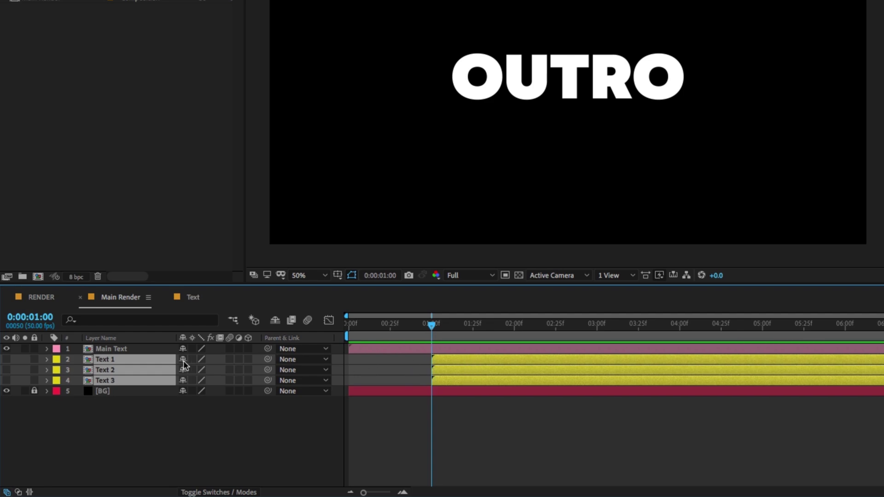
# Step: Keyframe Main Text's Scale from 150% at 0 s to 100% at 1 s with Easy Ease
pyautogui.click(120, 349)
pyautogui.press('Home')
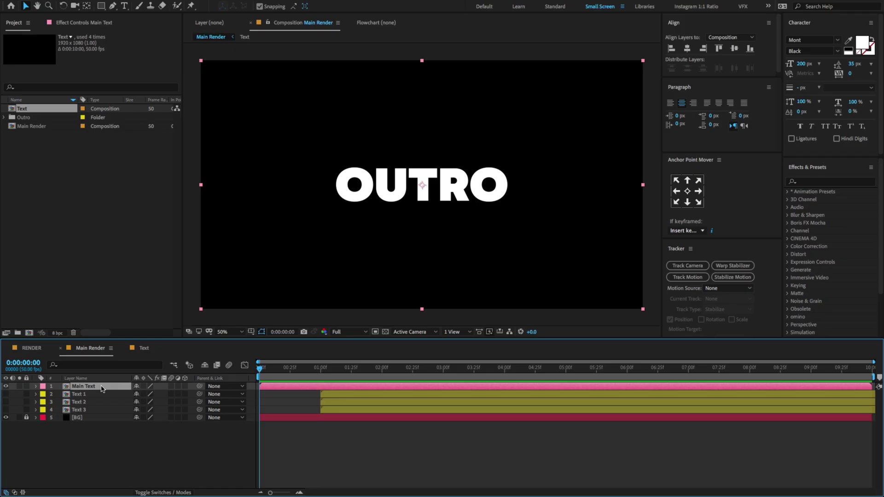
pyautogui.press('s')
pyautogui.click(59, 395)
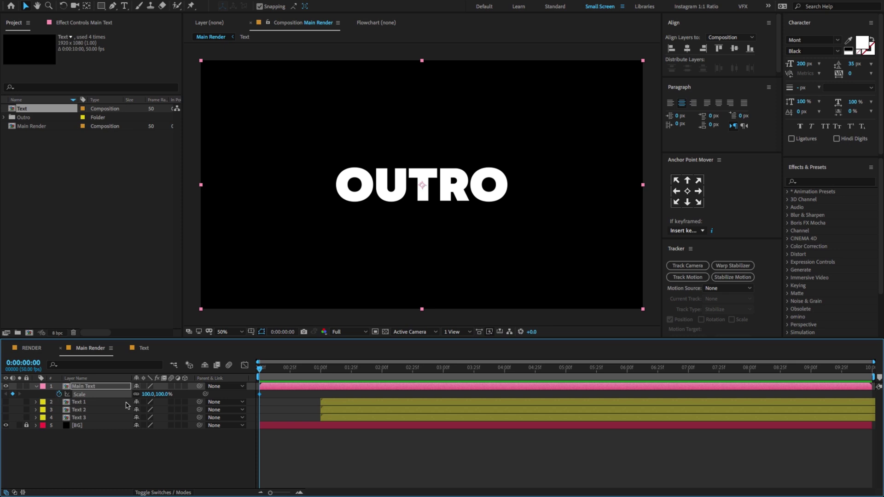
pyautogui.moveTo(261, 395); pyautogui.dragTo(323, 408)
pyautogui.click(164, 394)
pyautogui.write('150')
pyautogui.press('Return')
pyautogui.moveTo(342, 393); pyautogui.dragTo(253, 405)
pyautogui.press('F9')
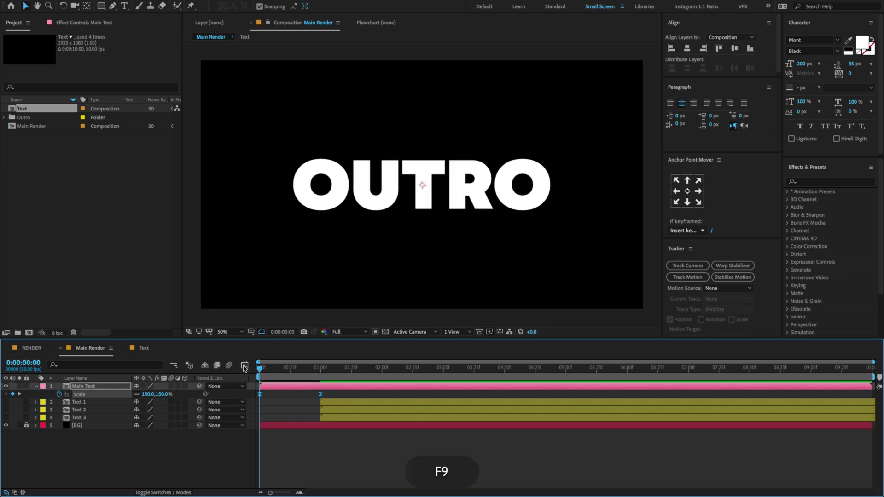
# Step: In the Graph Editor, raise the end keyframe's incoming influence to 100% and show the speed graph
pyautogui.click(244, 366)
pyautogui.moveTo(345, 409); pyautogui.dragTo(253, 387)
pyautogui.moveTo(314, 395); pyautogui.dragTo(287, 396)
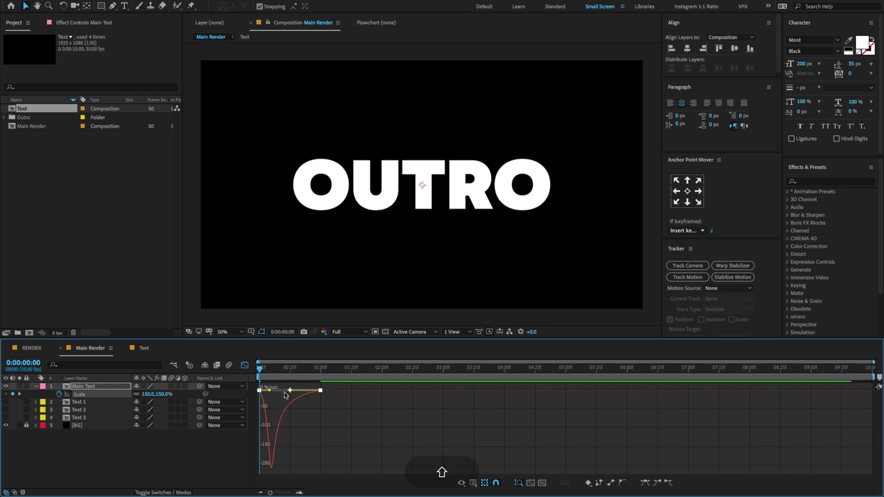
pyautogui.rightClick(309, 399)
pyautogui.click(333, 423)
# Step: Preview the reshaped scale animation back in the layer bars view
pyautogui.press('space')
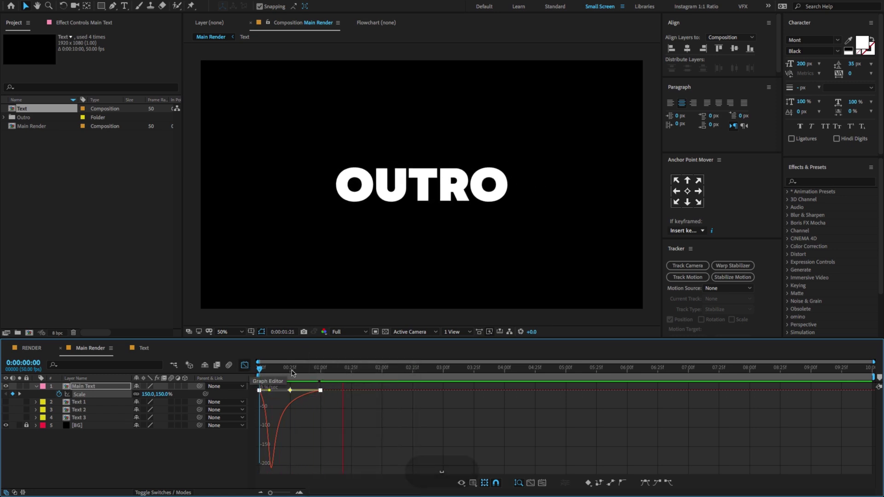
pyautogui.click(245, 366)
pyautogui.press('space')
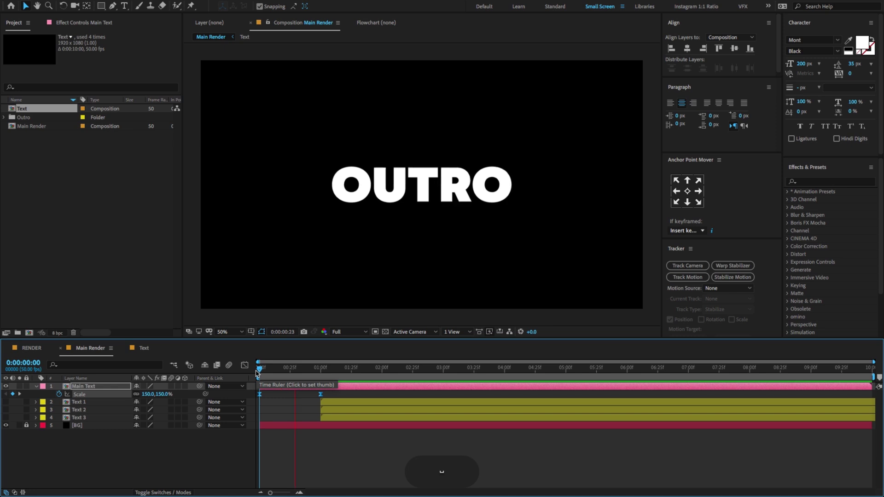
pyautogui.hotkey('ctrl', 'a')
pyautogui.hotkey('ctrl', 'shift', 'a')
pyautogui.click(88, 396)
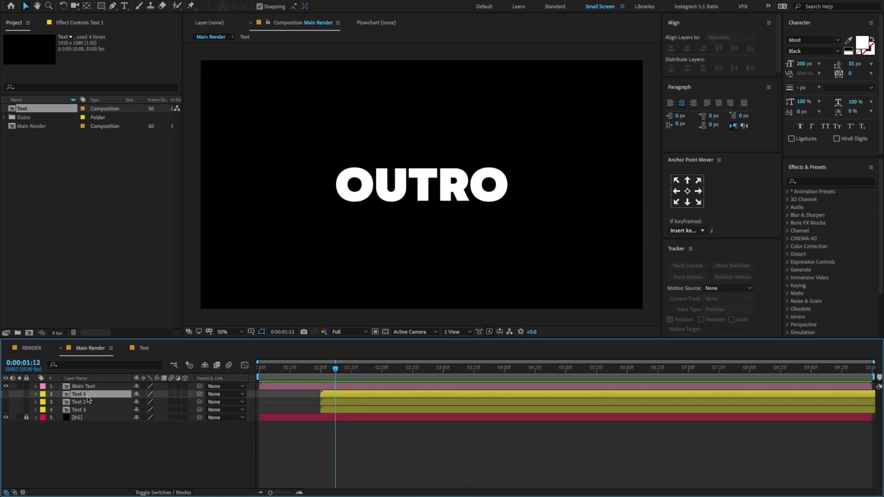
# Step: Make the Text 1–3 echo layers visible and solo Text 1
pyautogui.keyDown('shift'); pyautogui.click(29, 407); pyautogui.keyUp('shift')
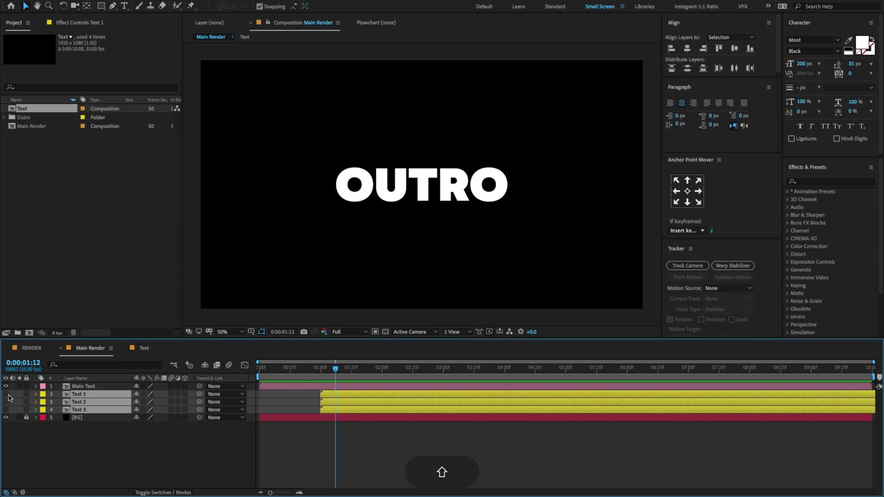
pyautogui.moveTo(6, 394); pyautogui.dragTo(6, 410)
pyautogui.click(71, 445)
pyautogui.click(104, 397)
pyautogui.hotkey('ctrl', 'shift', 'a')
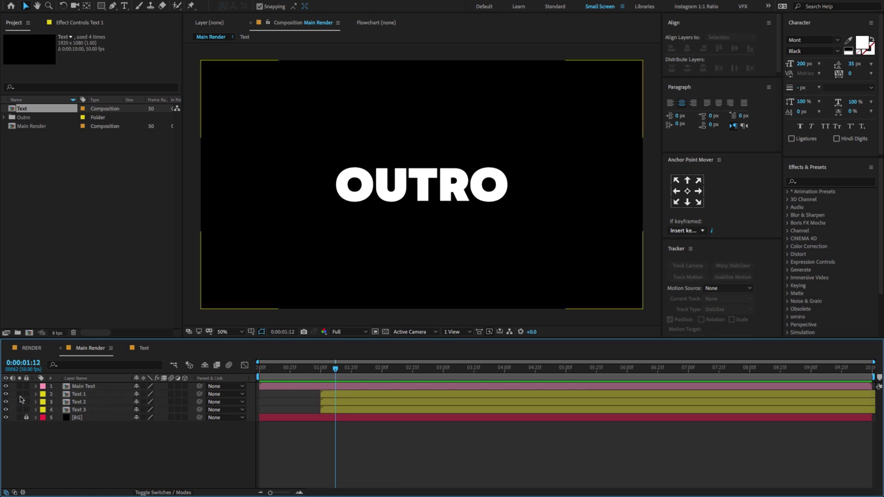
pyautogui.click(20, 395)
pyautogui.click(80, 397)
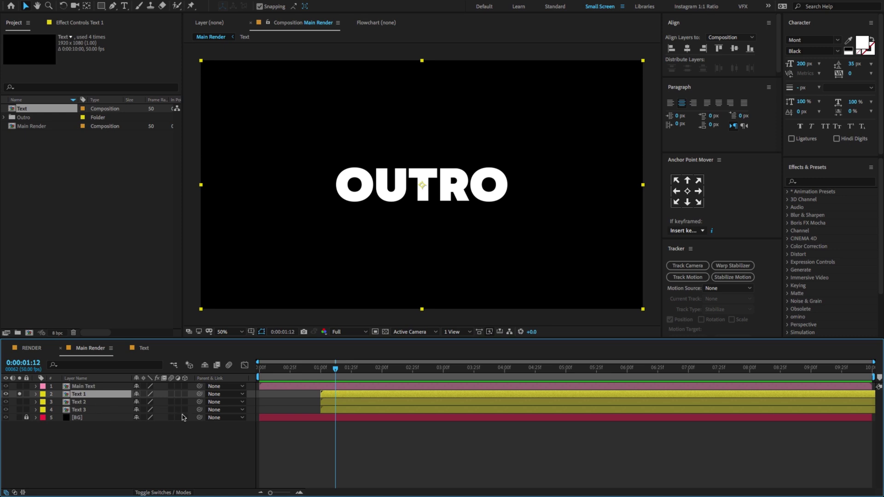
# Step: Draw a rectangular mask over the right side of Text 1
pyautogui.click(102, 7)
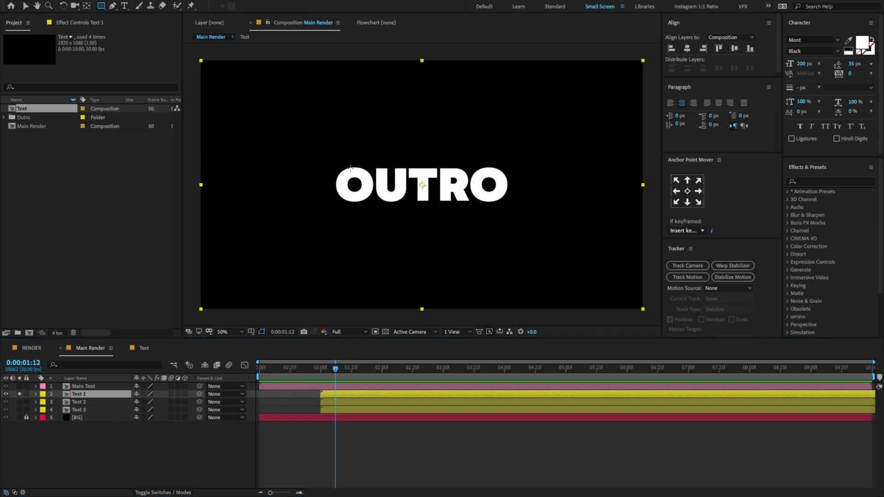
pyautogui.press(',')
pyautogui.moveTo(384, 107); pyautogui.dragTo(586, 261)
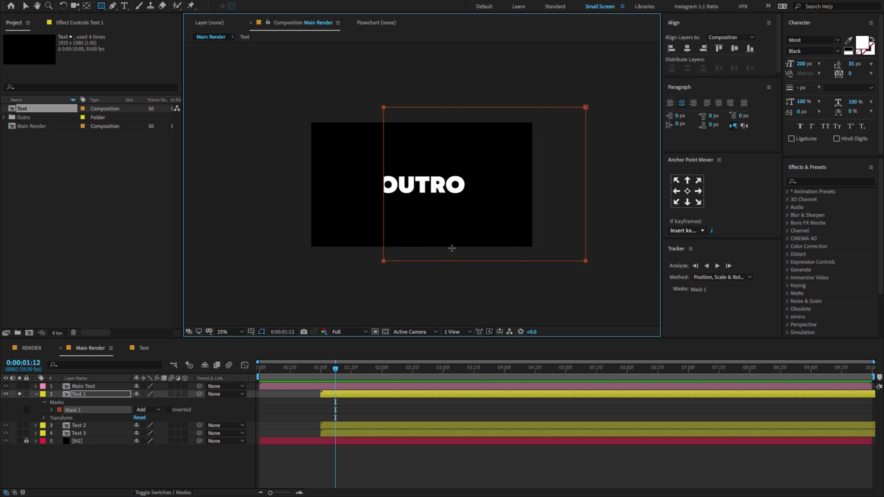
pyautogui.press('.')
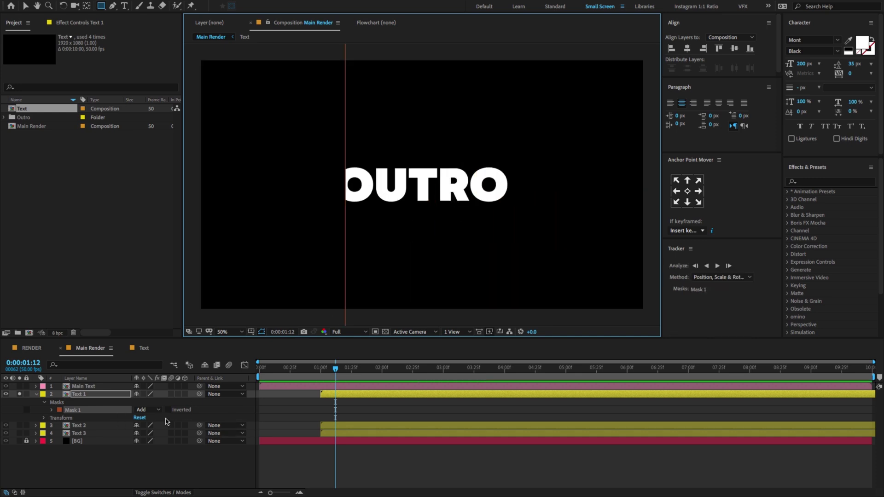
# Step: Invert Text 1's mask and set Mask Feather and Mask Expansion to 25
pyautogui.click(168, 411)
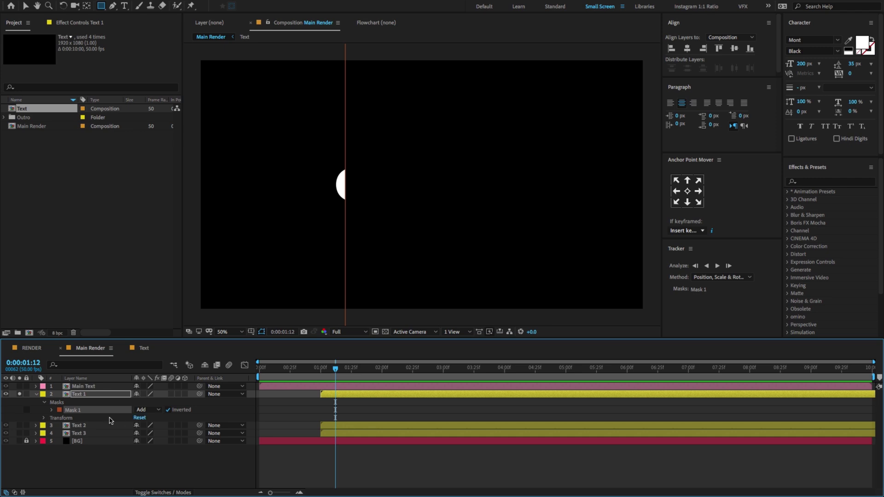
pyautogui.click(52, 411)
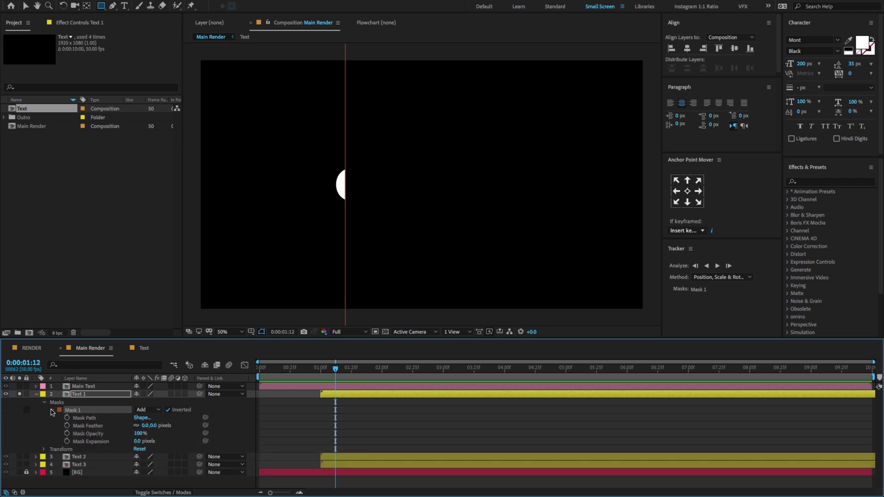
pyautogui.click(154, 426)
pyautogui.write('25')
pyautogui.press('Return')
pyautogui.click(140, 441)
pyautogui.write('25')
pyautogui.press('Return')
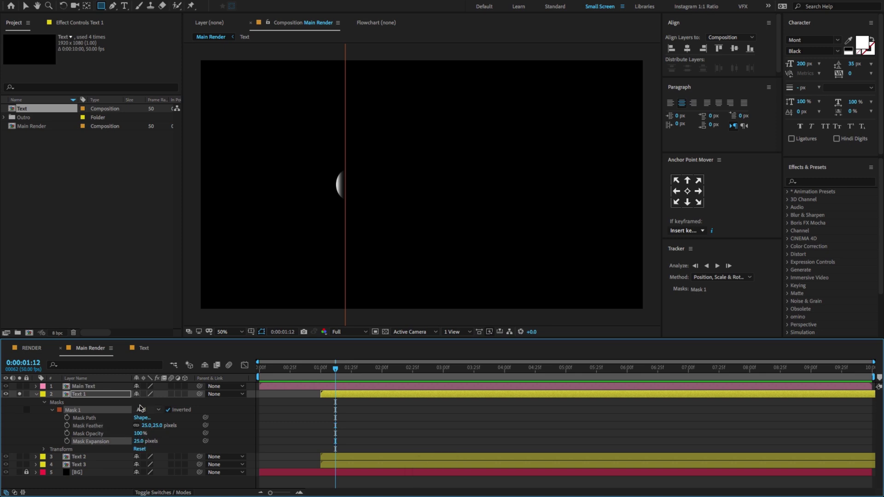
# Step: Nudge the mask's left edge points to the right, then copy Mask 1
pyautogui.press(',')
pyautogui.press('v')
pyautogui.moveTo(409, 86); pyautogui.dragTo(362, 287)
pyautogui.press('.')
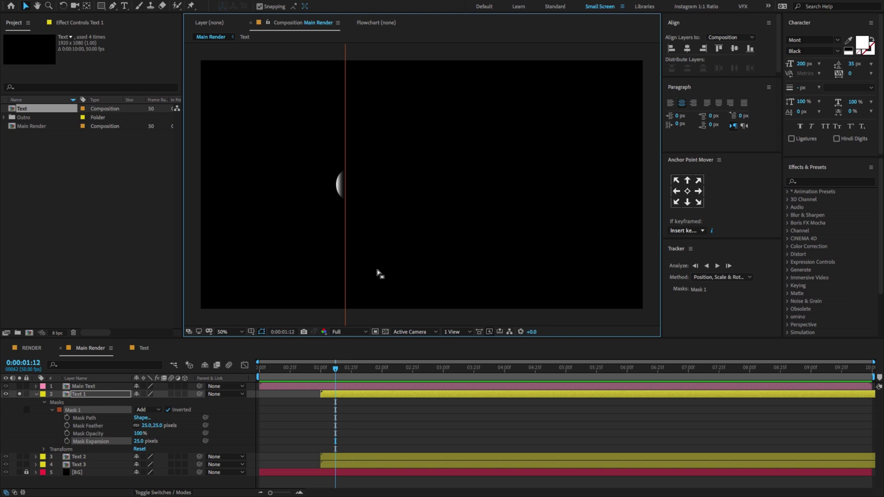
pyautogui.press('Right')
pyautogui.press('Right')
pyautogui.press('Right')
pyautogui.press('Right')
pyautogui.press('Right')
pyautogui.press('Right')
pyautogui.press('Right')
pyautogui.press('Right')
pyautogui.press('Right')
pyautogui.press('Right')
pyautogui.press('Right')
pyautogui.press('Right')
pyautogui.press('Right')
pyautogui.press('Right')
pyautogui.press('Right')
pyautogui.press('Right')
pyautogui.press('Right')
pyautogui.press('Right')
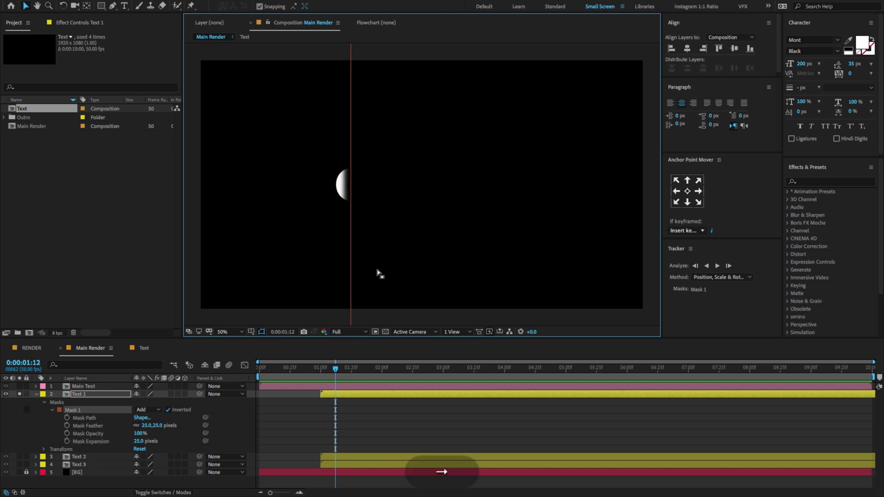
pyautogui.press('Right')
pyautogui.press('Right')
pyautogui.press('Right')
pyautogui.press('Right')
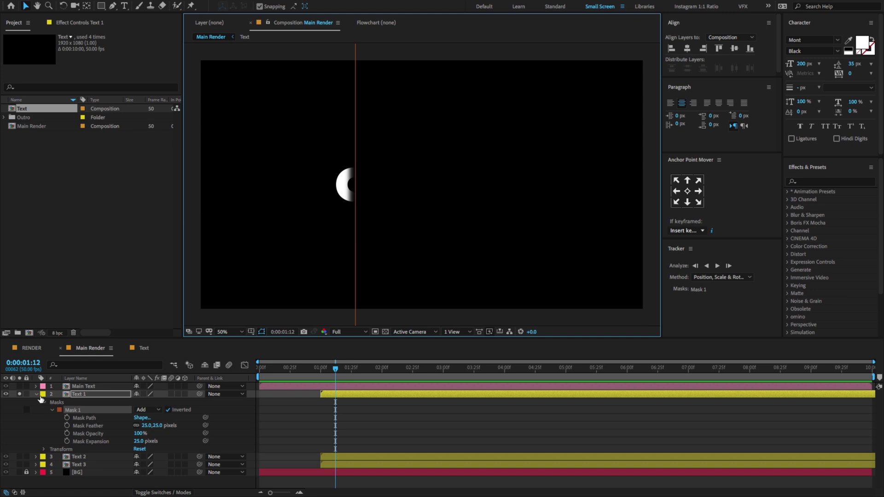
pyautogui.click(78, 411)
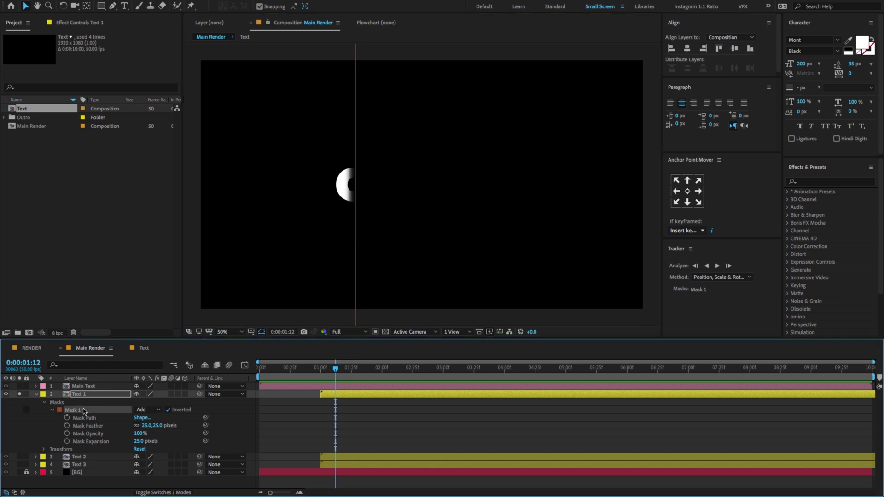
pyautogui.press('super+c')
# Step: Paste Text 1's mask onto Text 2 and Text 3, then unsolo Text 1
pyautogui.click(37, 396)
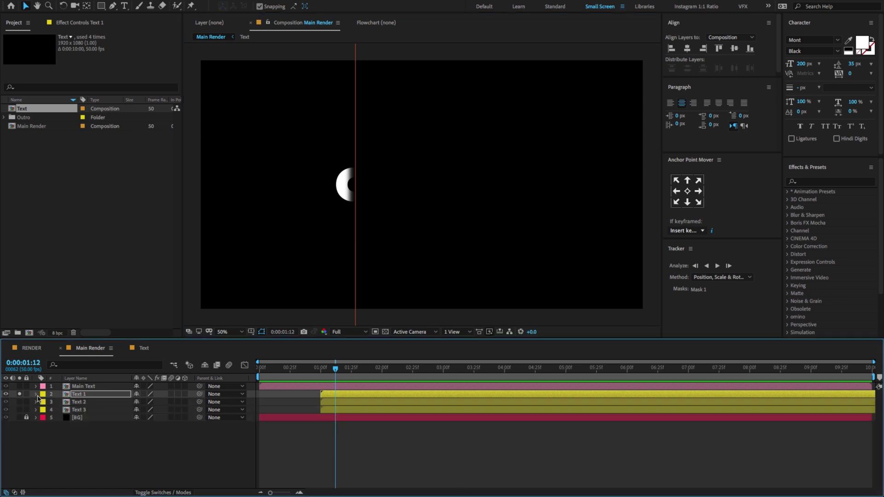
pyautogui.click(89, 404)
pyautogui.keyDown('shift'); pyautogui.click(89, 410); pyautogui.keyUp('shift')
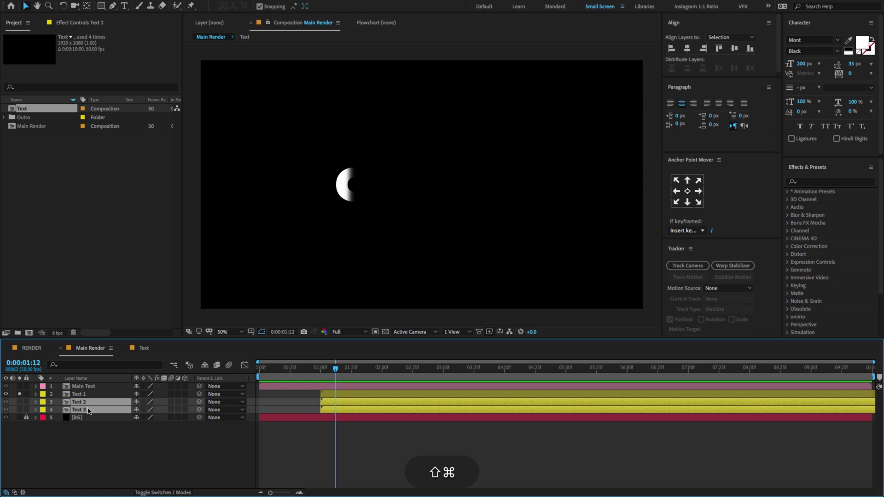
pyautogui.press('super+v')
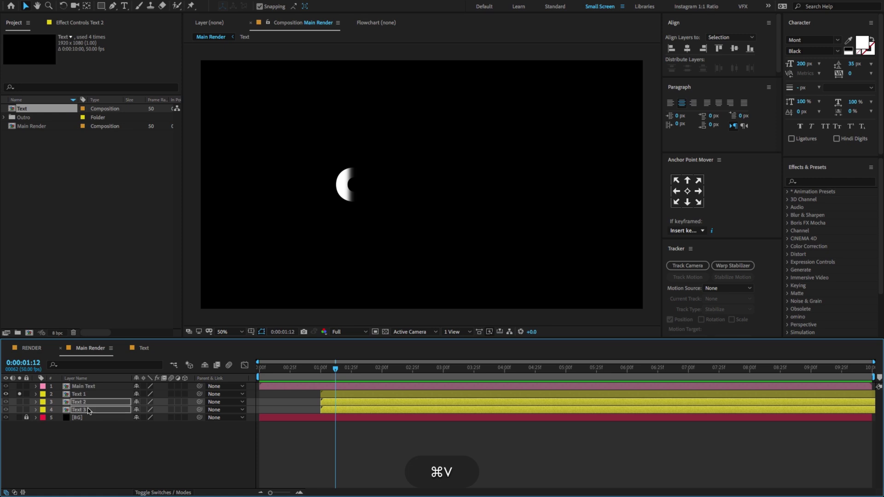
pyautogui.click(19, 395)
pyautogui.click(87, 427)
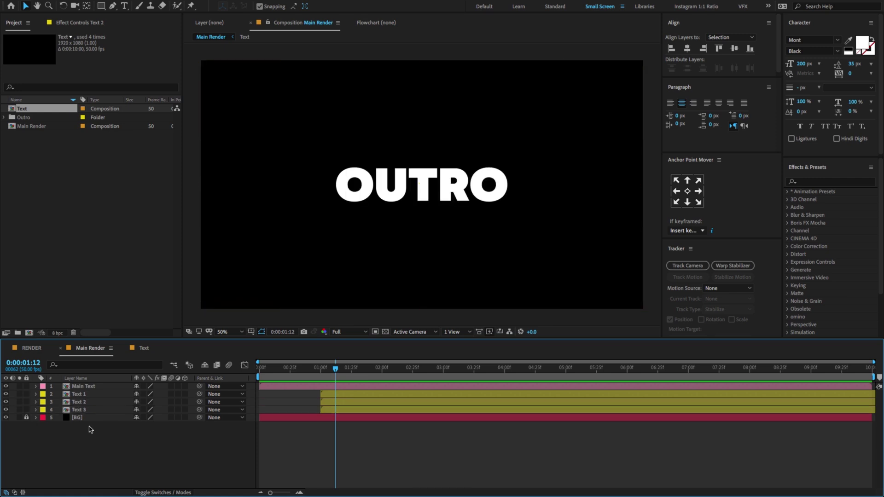
# Step: Solo Text 2 and nudge its mask edge points left, then slightly right
pyautogui.click(92, 402)
pyautogui.click(20, 403)
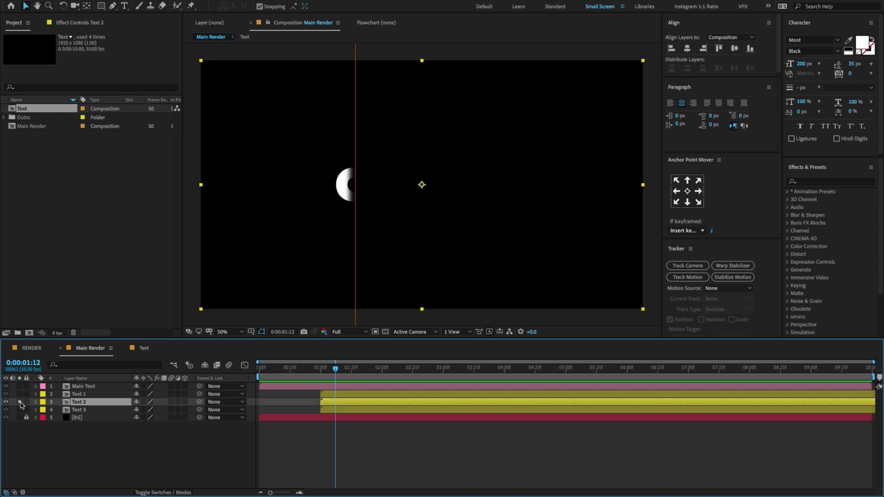
pyautogui.press(',')
pyautogui.moveTo(397, 115); pyautogui.dragTo(362, 172)
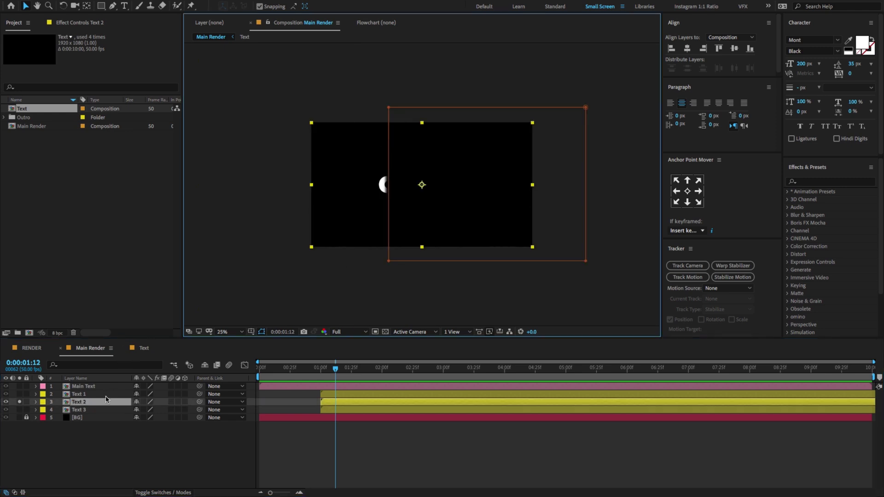
pyautogui.press('m')
pyautogui.click(125, 409)
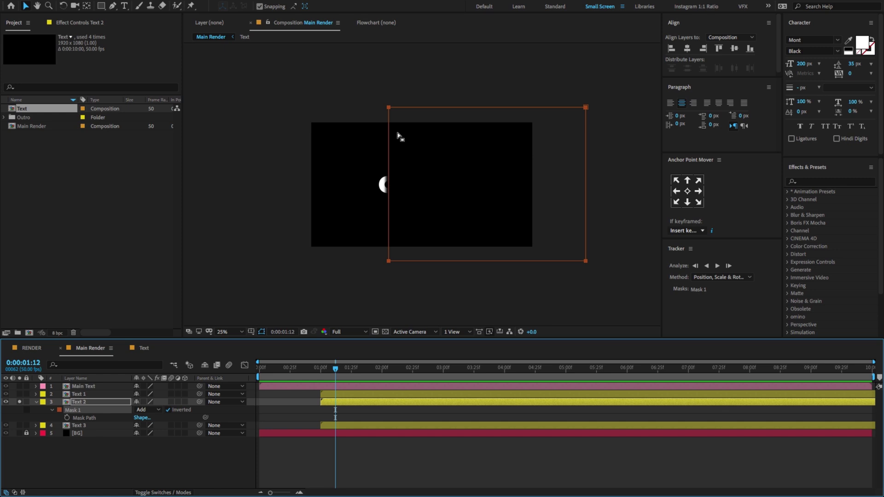
pyautogui.moveTo(405, 86); pyautogui.dragTo(338, 311)
pyautogui.press('.')
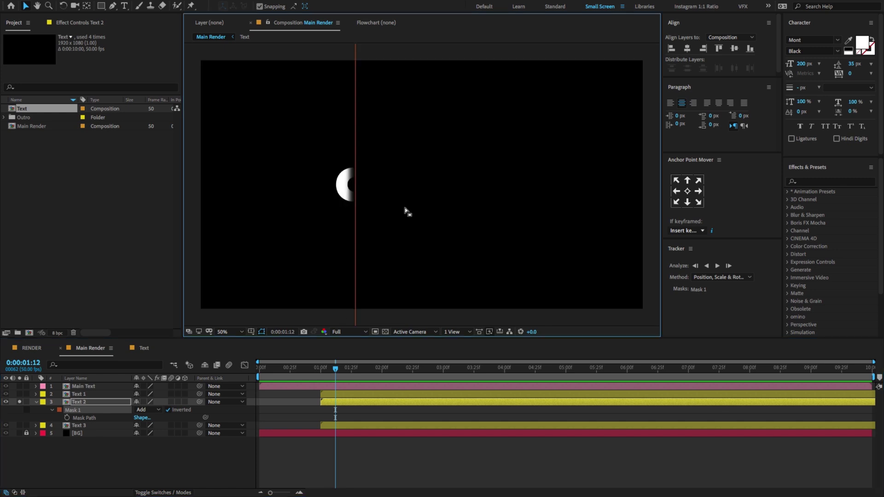
pyautogui.press('Left')
pyautogui.press('Left')
pyautogui.press('Left')
pyautogui.press('Left')
pyautogui.press('Left')
pyautogui.press('Left')
pyautogui.press('Left')
pyautogui.press('Left')
pyautogui.press('Left')
pyautogui.press('Left')
pyautogui.press('Left')
pyautogui.press('Left')
pyautogui.press('Left')
pyautogui.press('Left')
pyautogui.press('Left')
pyautogui.press('Left')
pyautogui.press('Left')
pyautogui.press('Left')
pyautogui.press('Left')
pyautogui.press('Left')
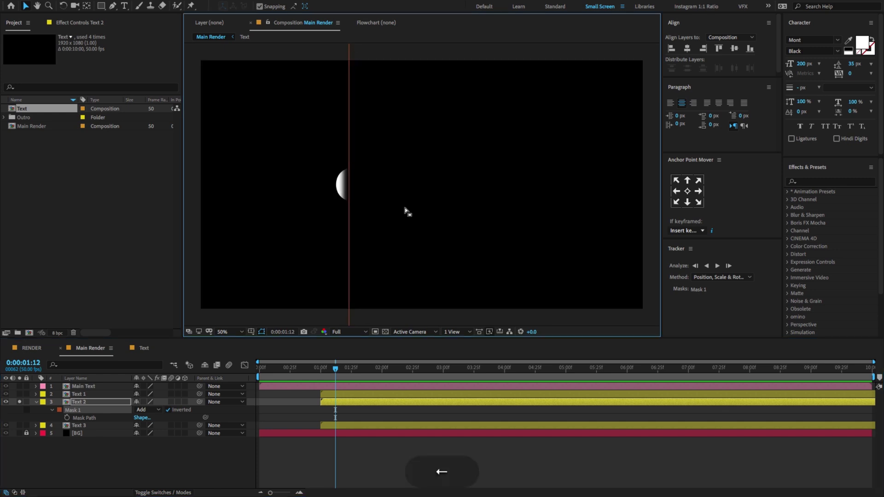
pyautogui.press('Left')
pyautogui.press('Left')
pyautogui.press('Left')
pyautogui.press('Left')
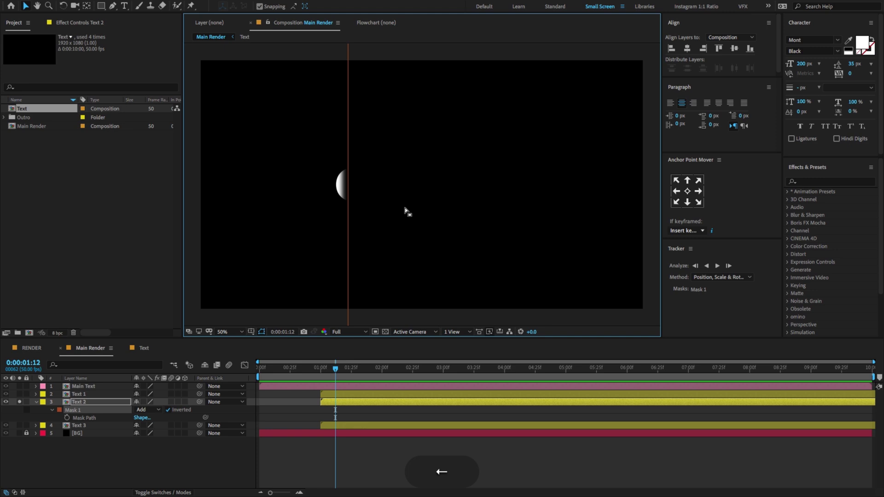
pyautogui.press('Right')
pyautogui.press('Right')
pyautogui.press('Right')
pyautogui.press('Right')
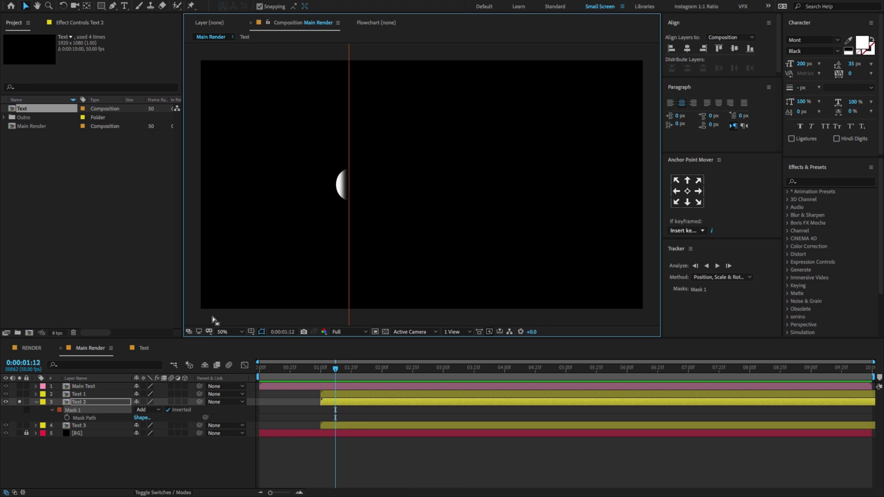
# Step: Solo Text 3 and select the two left corner points of its mask
pyautogui.click(37, 403)
pyautogui.click(78, 411)
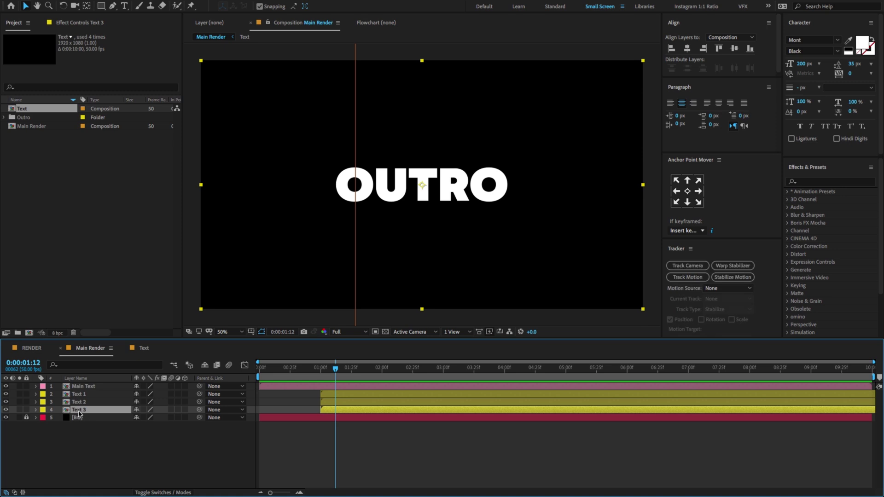
pyautogui.click(19, 410)
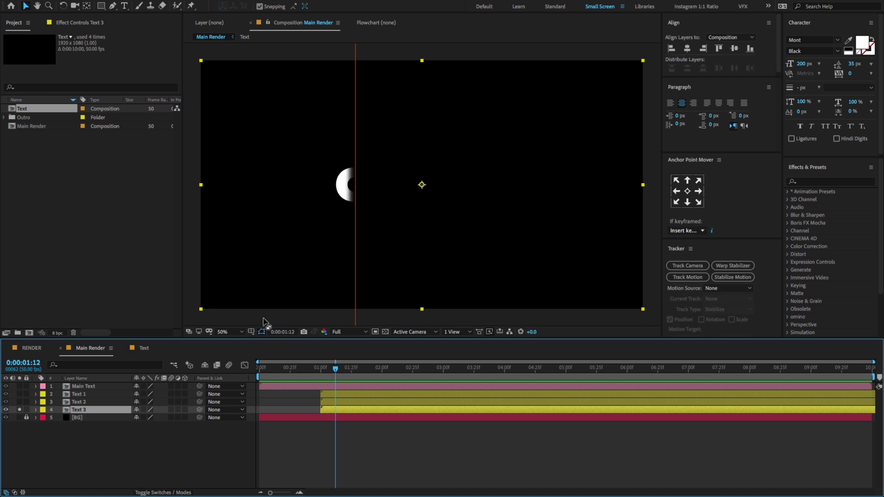
pyautogui.press(',')
pyautogui.press('m')
pyautogui.click(115, 420)
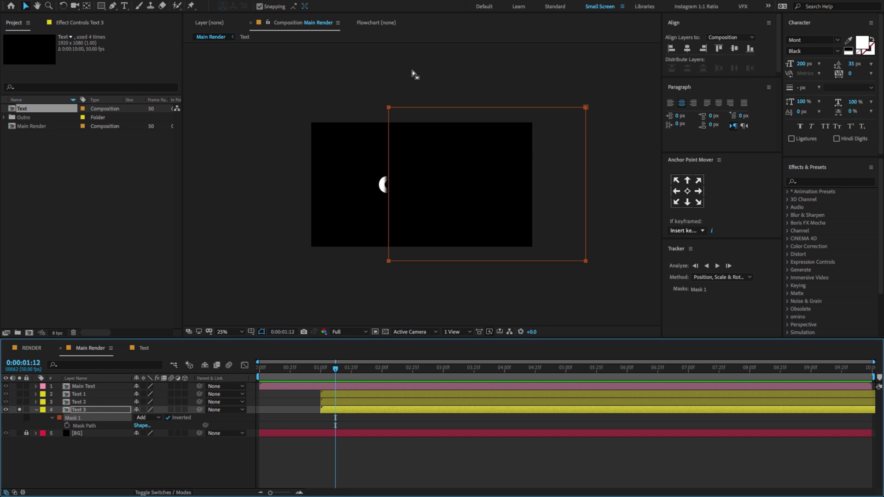
pyautogui.moveTo(412, 72); pyautogui.dragTo(338, 315)
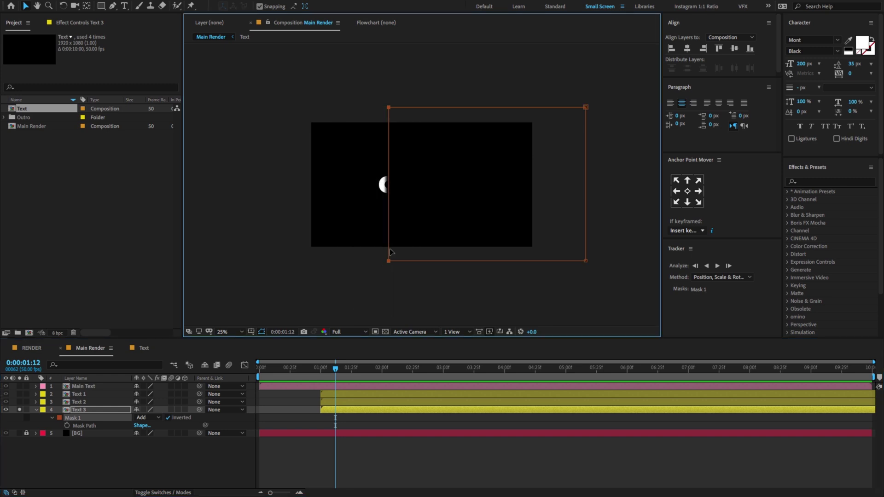
# Step: Nudge the mask's left vertices further left with arrow and Shift+arrow keys
pyautogui.press('.')
pyautogui.press('.')
pyautogui.press('.')
pyautogui.press('Left')
pyautogui.press('Left')
pyautogui.press('Left')
pyautogui.press('Left')
pyautogui.press('Left')
pyautogui.press('Left')
pyautogui.hotkey('shift', 'Left')
pyautogui.hotkey('shift', 'Left')
pyautogui.hotkey('shift', 'Left')
pyautogui.press('Left')
pyautogui.press('Left')
pyautogui.press('Left')
pyautogui.press('Left')
pyautogui.press('Left')
pyautogui.press('Left')
pyautogui.press('Left')
pyautogui.press('Right')
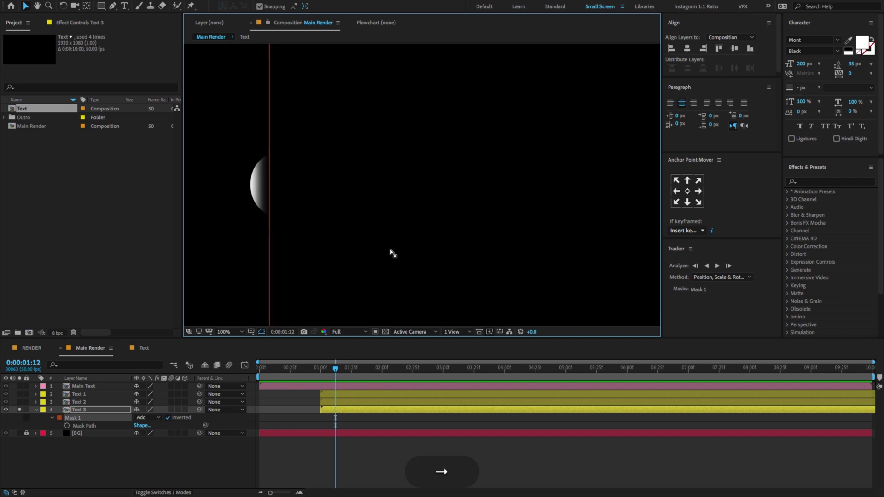
pyautogui.hotkey('shift', 'Left')
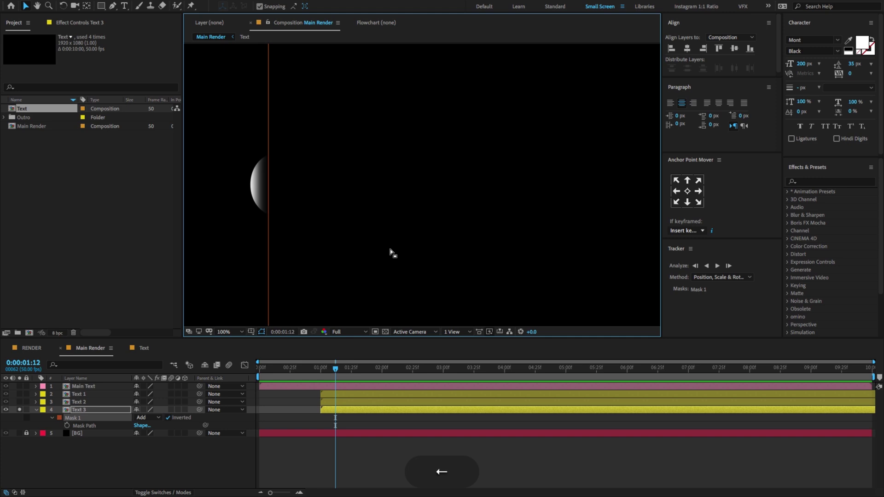
pyautogui.press('Left')
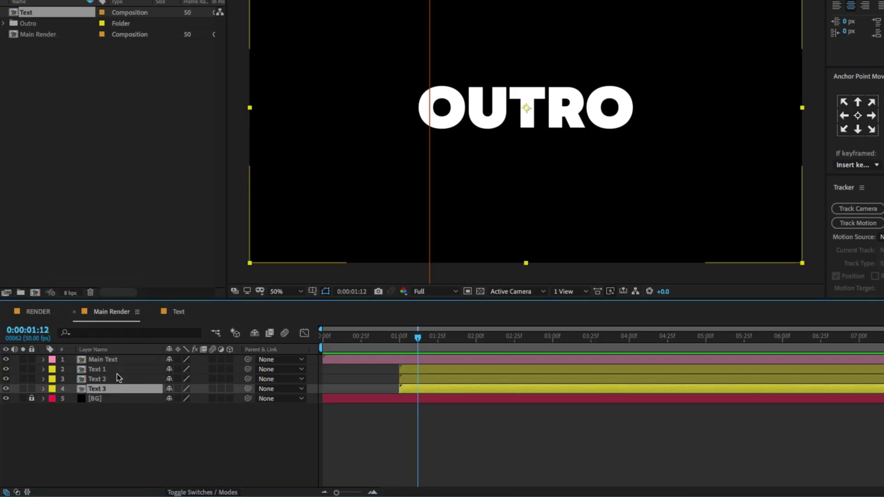
# Step: Set starting Position keyframes on Text 1, Text 2 and Text 3 at 0:00:01:00
pyautogui.keyDown('shift'); pyautogui.click(93, 394); pyautogui.keyUp('shift')
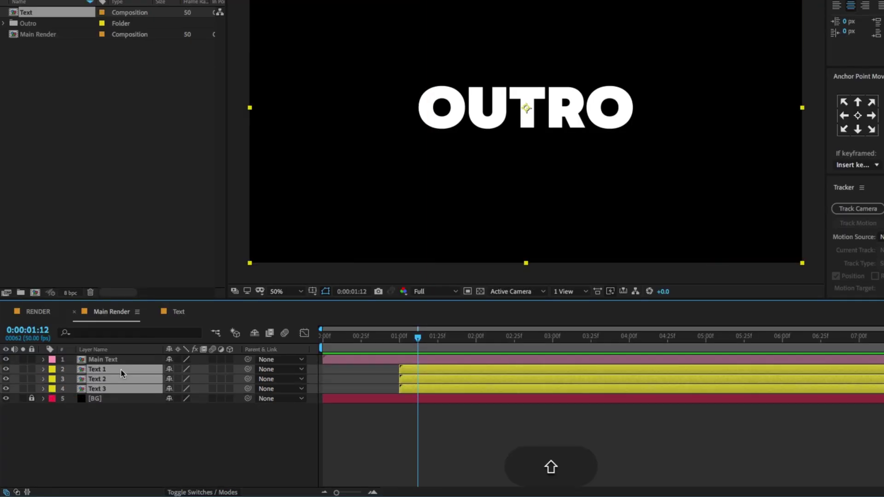
pyautogui.press('p')
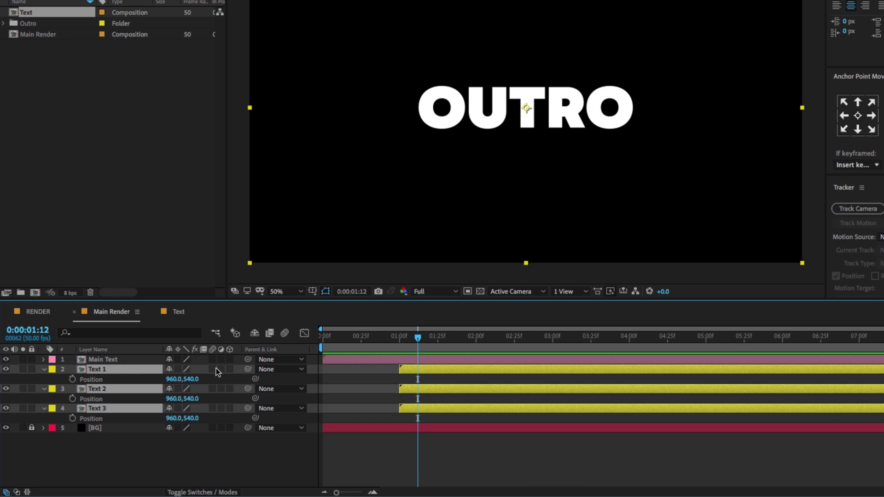
pyautogui.click(50, 331)
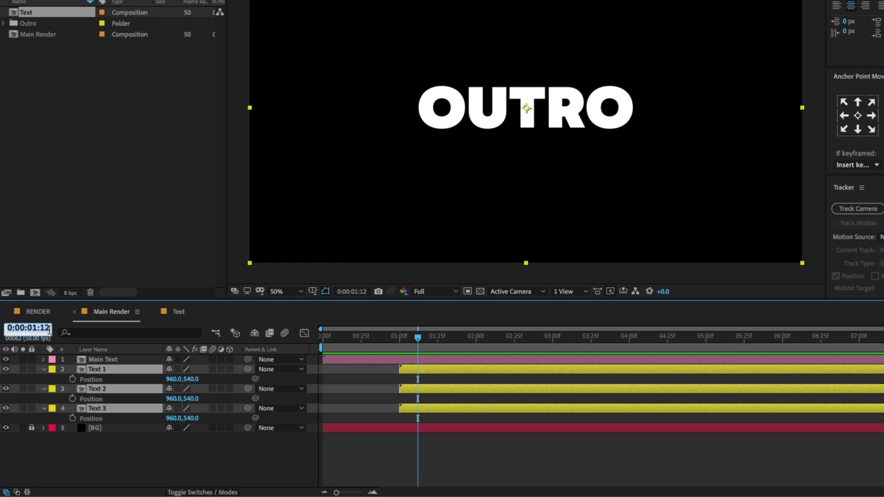
pyautogui.click(50, 331)
pyautogui.press('BackSpace')
pyautogui.press('BackSpace')
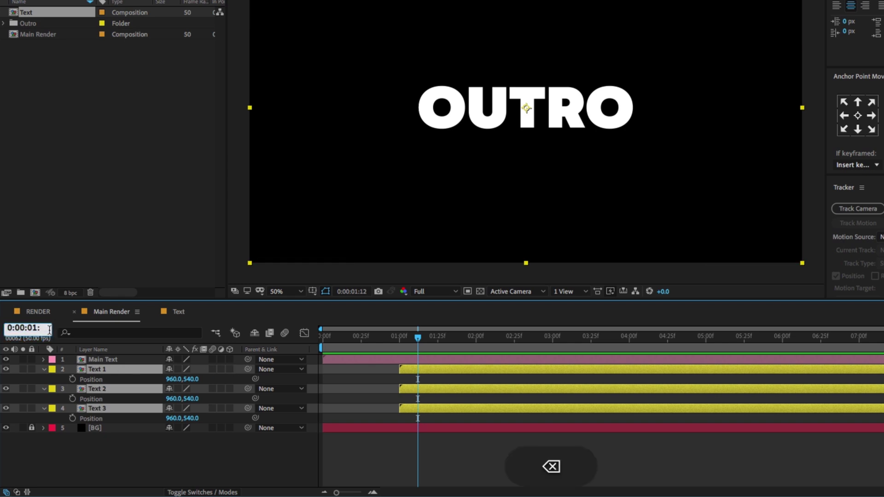
pyautogui.write('00')
pyautogui.press('Return')
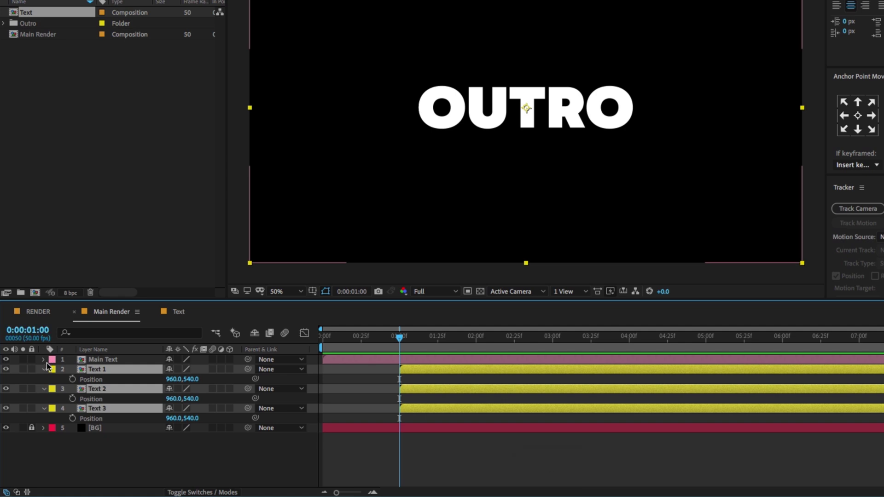
pyautogui.click(72, 379)
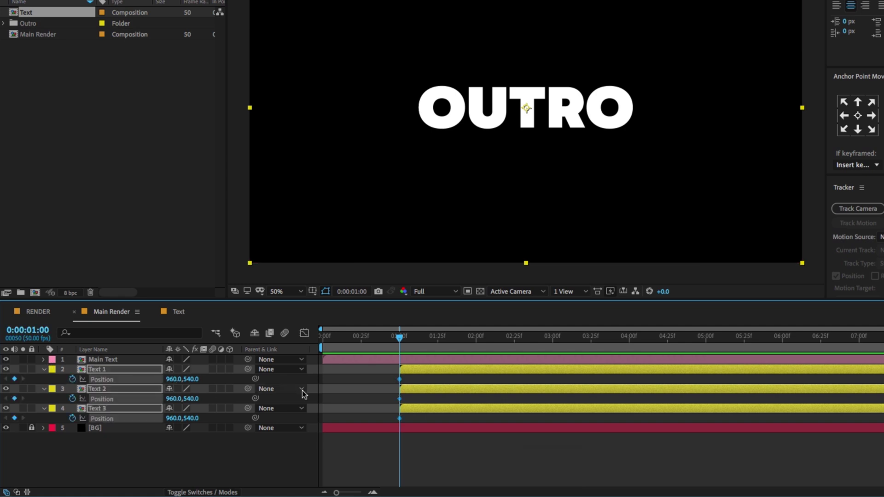
# Step: At 2 seconds slide the copies left, Text 2 to X 834 and Text 3 to X 795
pyautogui.moveTo(451, 342); pyautogui.dragTo(476, 346)
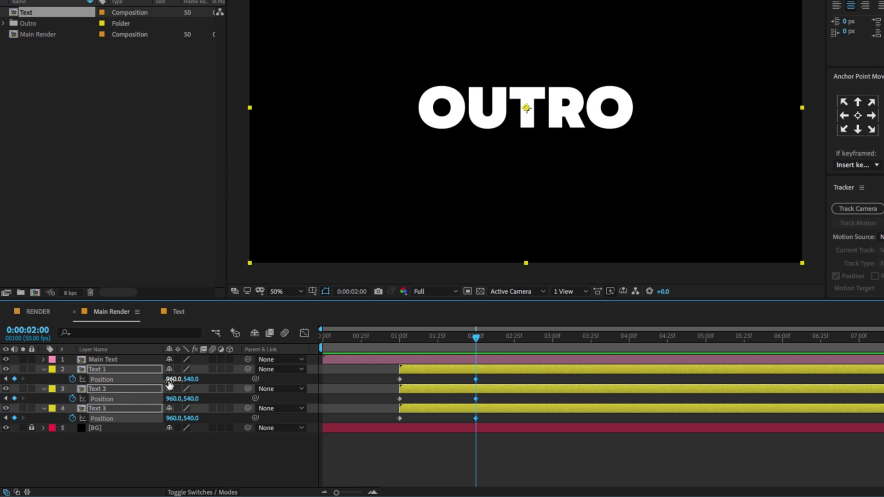
pyautogui.moveTo(170, 385); pyautogui.dragTo(135, 389)
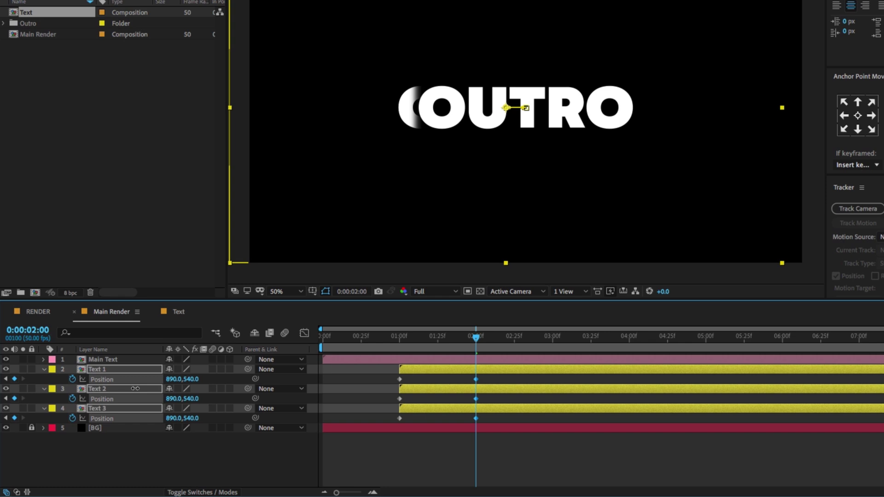
pyautogui.click(136, 436)
pyautogui.click(129, 390)
pyautogui.moveTo(173, 400); pyautogui.dragTo(147, 408)
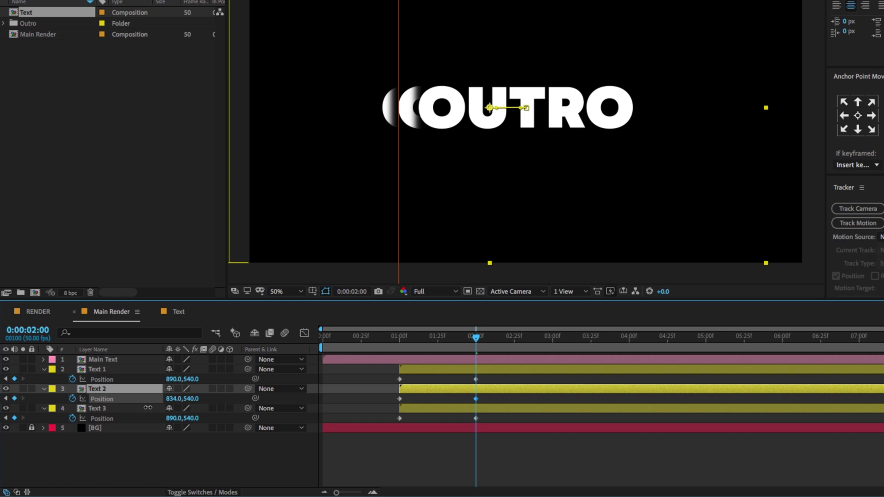
pyautogui.click(122, 409)
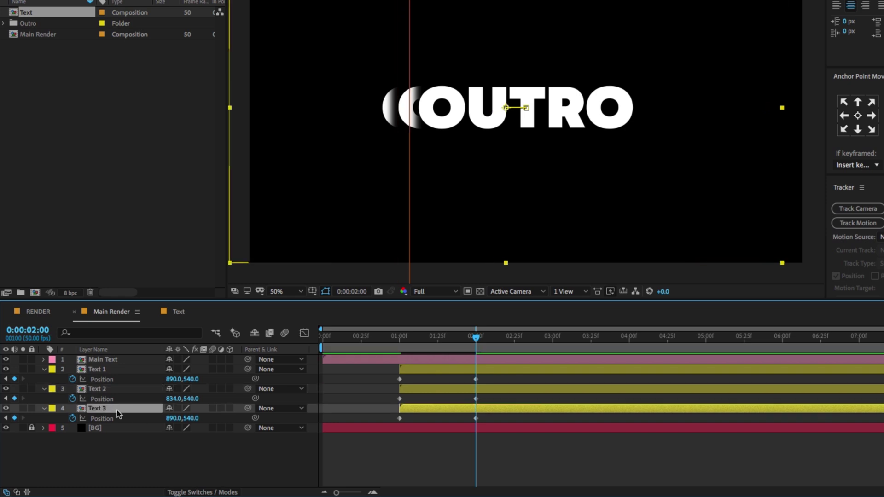
pyautogui.moveTo(170, 418); pyautogui.dragTo(122, 428)
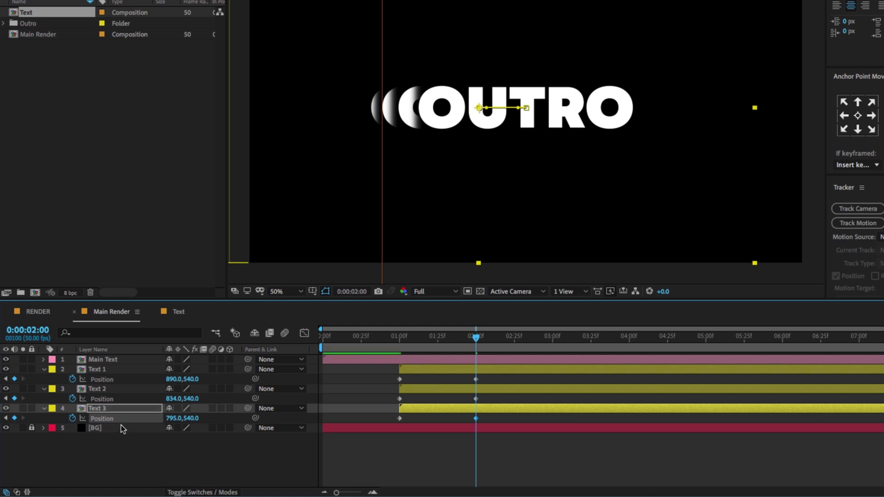
# Step: Set Text 1's X Position at 2 seconds to 892
pyautogui.click(118, 371)
pyautogui.moveTo(174, 379); pyautogui.dragTo(170, 418)
pyautogui.click(121, 390)
# Step: Apply Easy Ease to all six Position keyframes of Text 1–3
pyautogui.press('F2')
pyautogui.hotkey('ctrl', 'a')
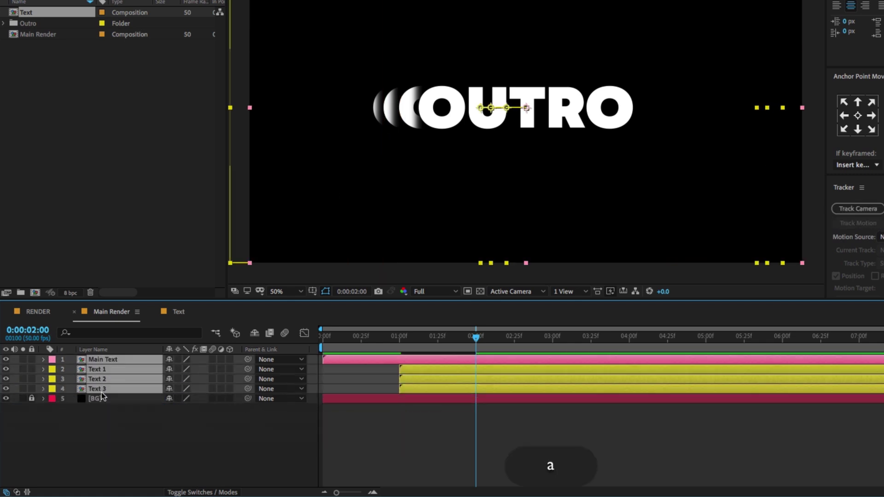
pyautogui.press('u')
pyautogui.click(510, 385)
pyautogui.moveTo(536, 378); pyautogui.dragTo(351, 435)
pyautogui.press('F9')
# Step: Stretch the incoming ease influence to 58.90% in the speed graph and preview the slide
pyautogui.click(305, 333)
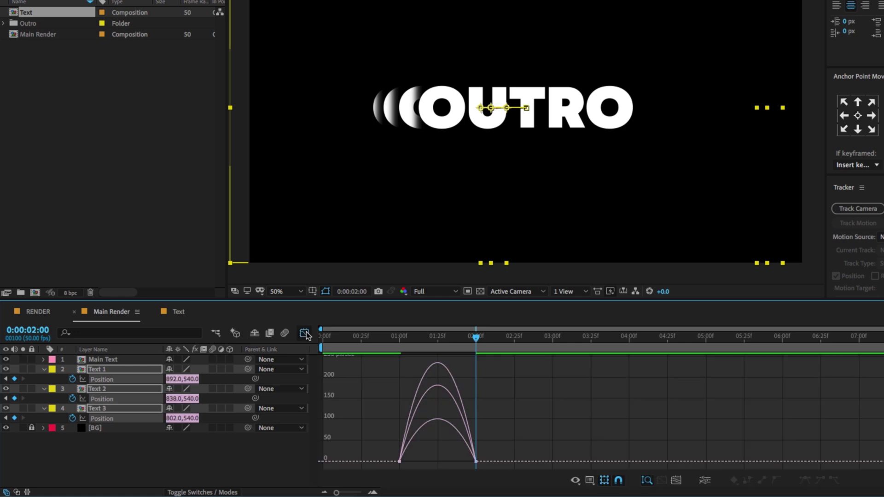
pyautogui.moveTo(548, 451); pyautogui.dragTo(401, 463)
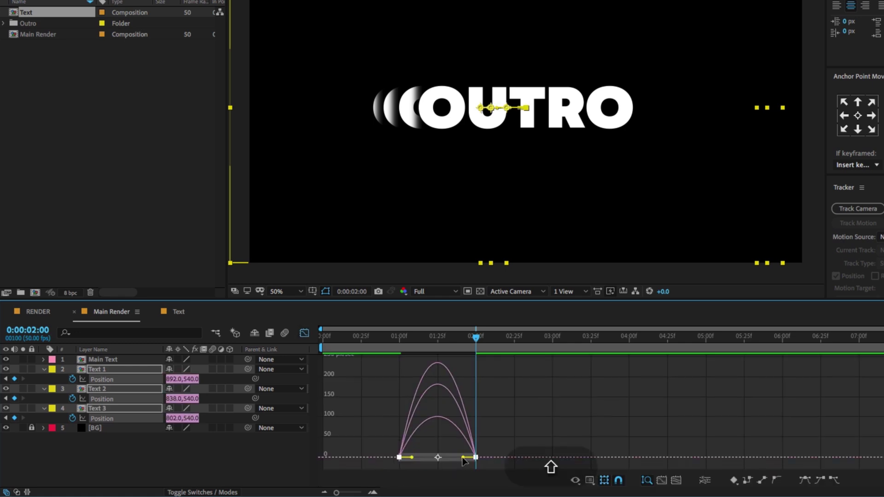
pyautogui.moveTo(465, 458); pyautogui.dragTo(435, 459)
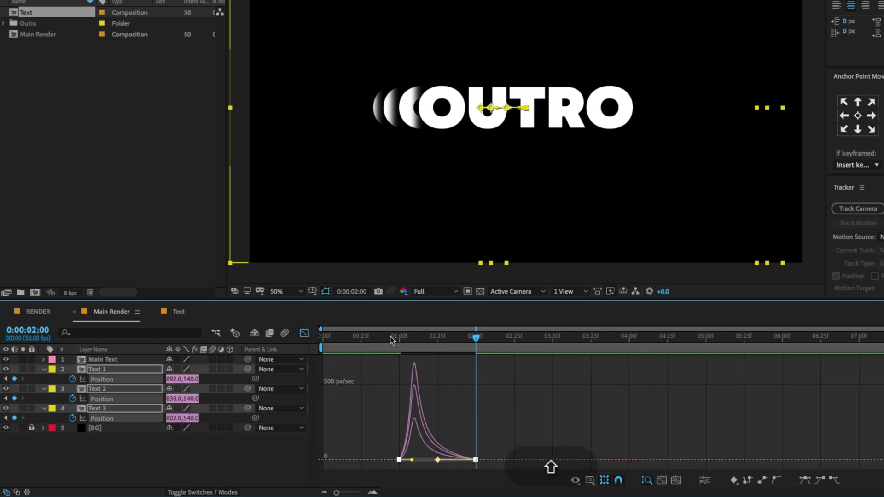
pyautogui.click(391, 337)
pyautogui.press('space')
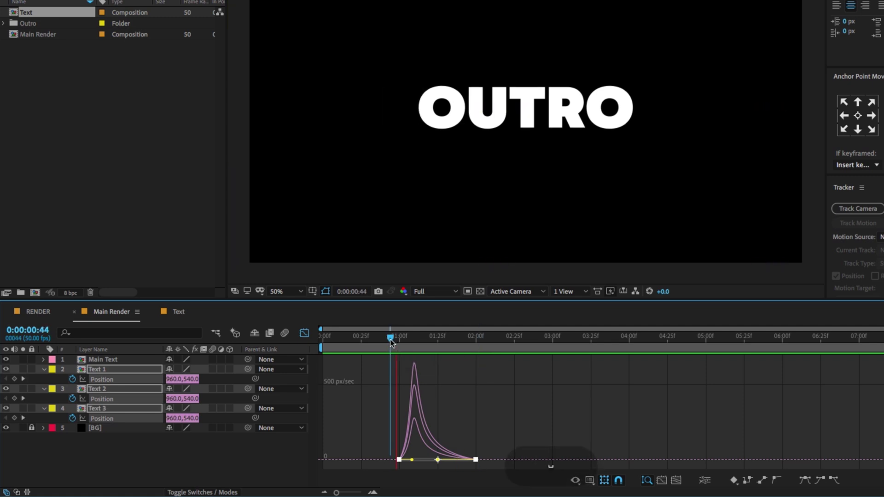
# Step: Stop the preview and return the time to 0:00:01:00 with layers deselected
pyautogui.click(309, 334)
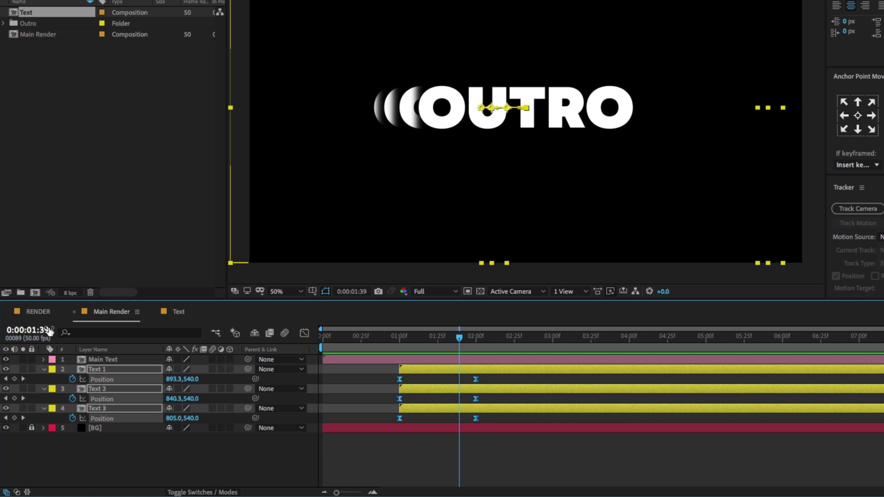
pyautogui.click(51, 330)
pyautogui.click(48, 328)
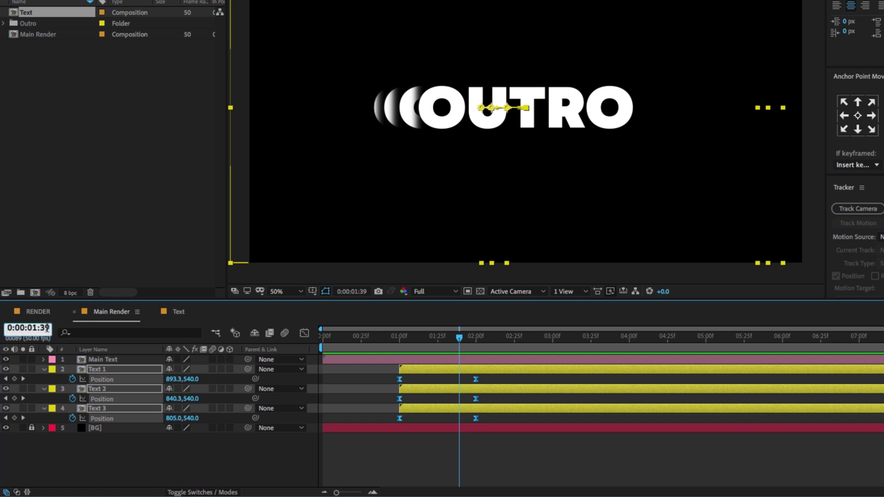
pyautogui.press('BackSpace')
pyautogui.write('00')
pyautogui.press('Return')
pyautogui.click(92, 458)
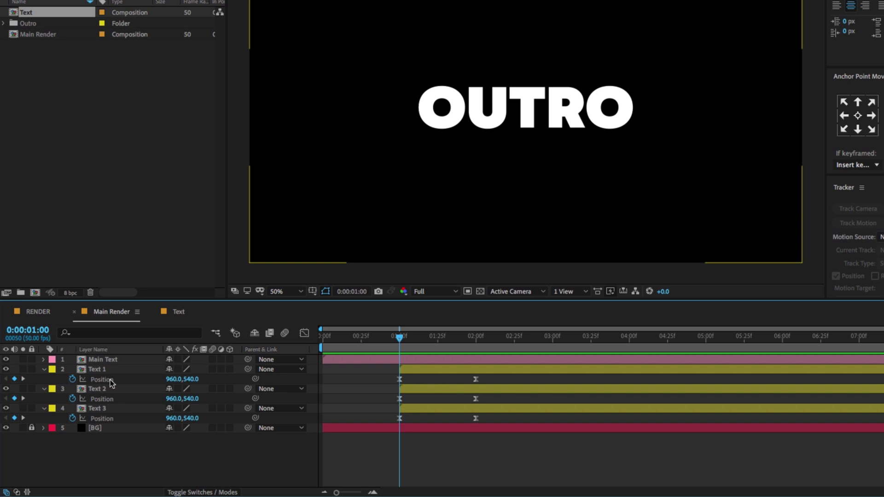
# Step: Delay Text 2's slide by three frames and Text 3's by six frames
pyautogui.press('pagedown')
pyautogui.press('pagedown')
pyautogui.press('pagedown')
pyautogui.press('=')
pyautogui.press('=')
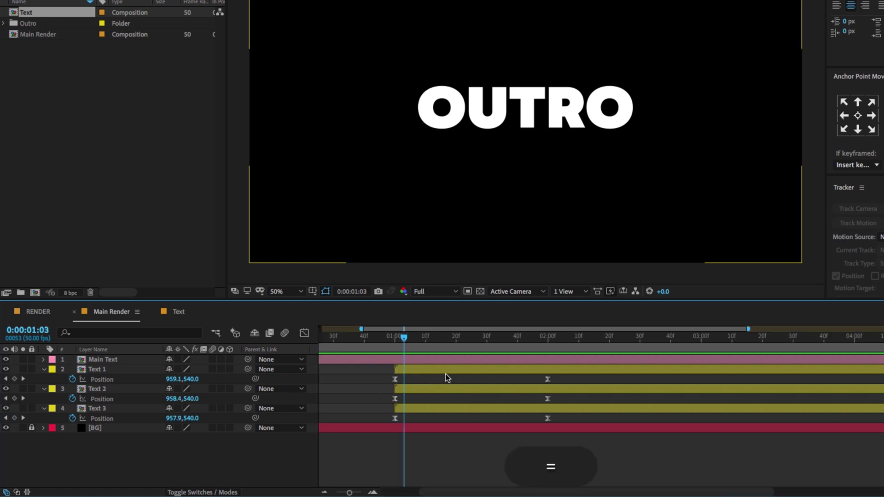
pyautogui.click(426, 391)
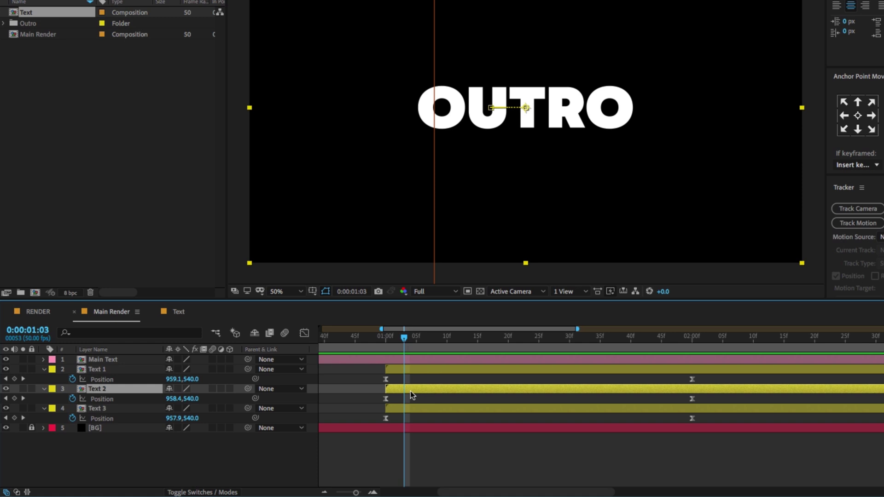
pyautogui.moveTo(411, 391); pyautogui.dragTo(431, 391)
pyautogui.press('pagedown')
pyautogui.press('pagedown')
pyautogui.press('pagedown')
pyautogui.moveTo(424, 410); pyautogui.dragTo(461, 408)
# Step: Preview the staggered echo slide from frame 44, then zoom the timeline out to the whole comp
pyautogui.click(363, 337)
pyautogui.press('space')
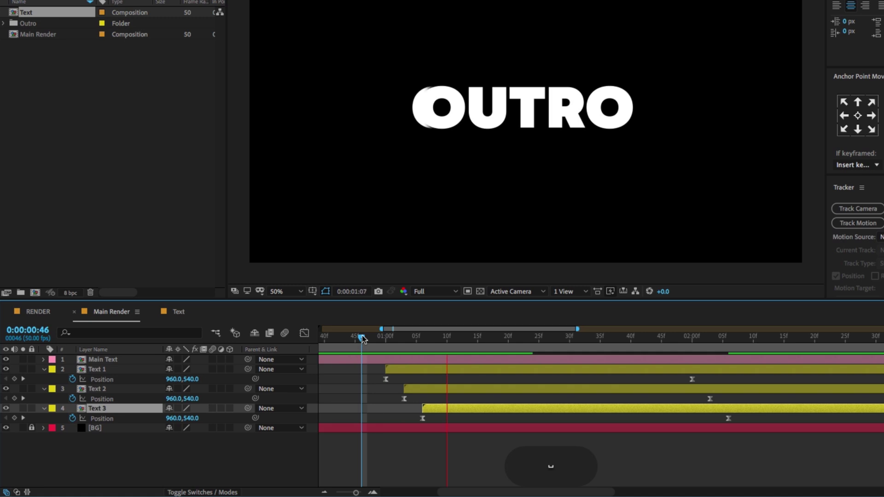
pyautogui.press('space')
pyautogui.moveTo(359, 339); pyautogui.dragTo(350, 339)
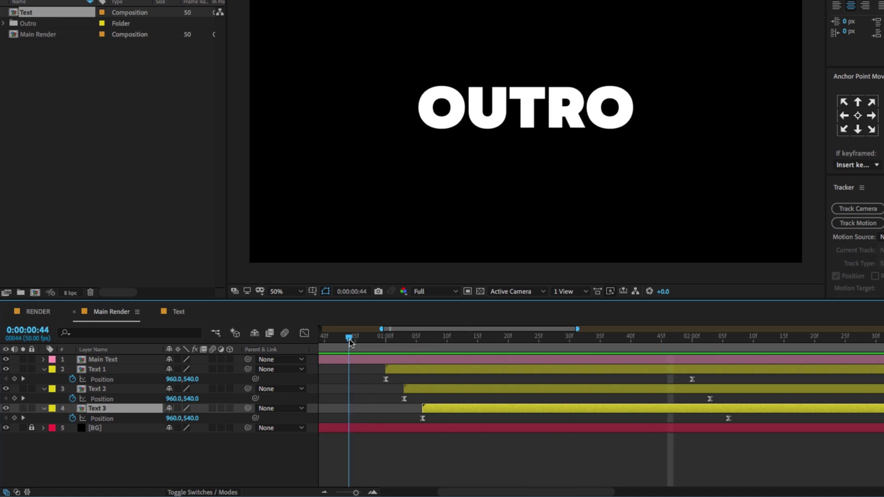
pyautogui.press('space')
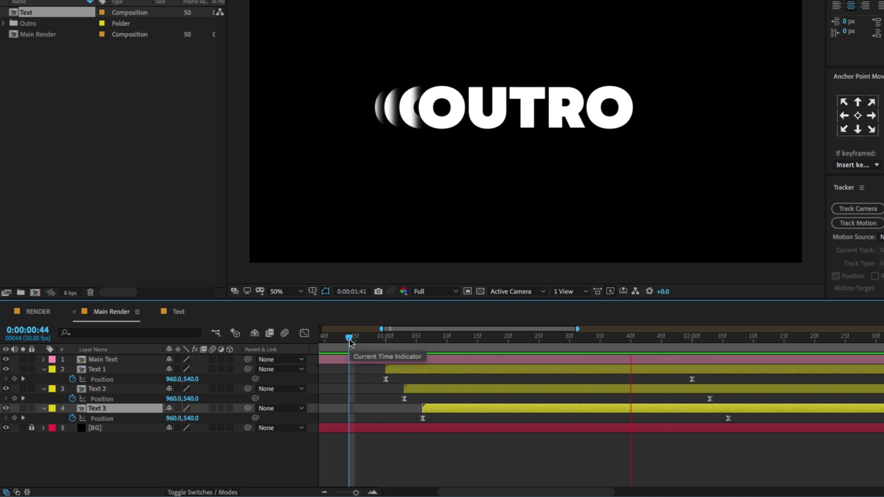
pyautogui.press('super+minus')
pyautogui.press('super+minus')
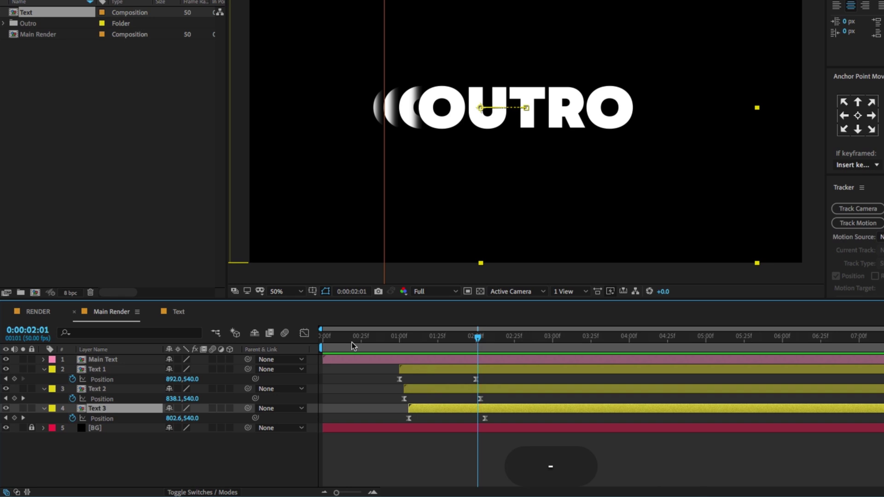
pyautogui.press('super+a')
# Step: Duplicate Main Text as 'Text 4' with a Sea Foam label, placed below Text 3
pyautogui.press('u')
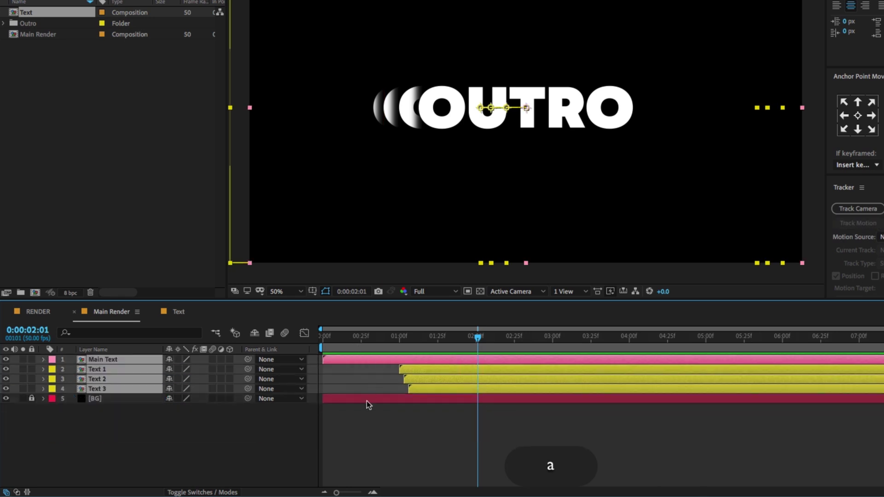
pyautogui.click(367, 400)
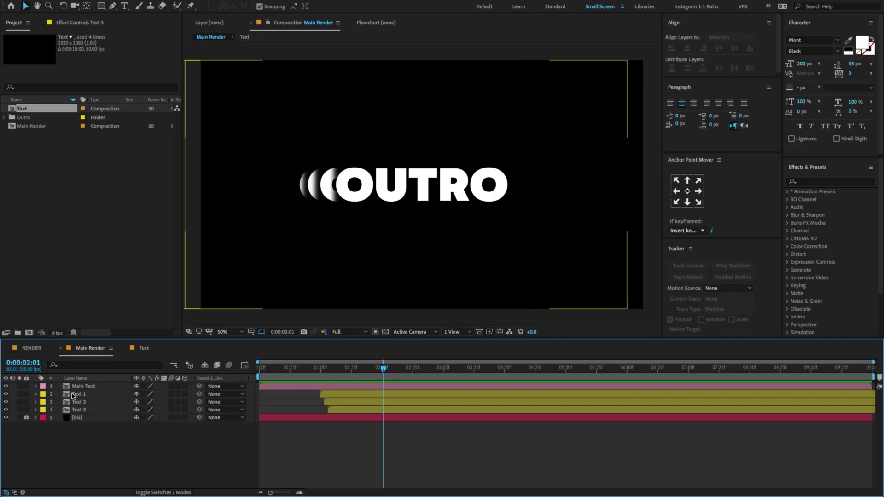
pyautogui.click(103, 359)
pyautogui.press('super+d')
pyautogui.press('Return')
pyautogui.write('Text 4')
pyautogui.press('Return')
pyautogui.click(43, 386)
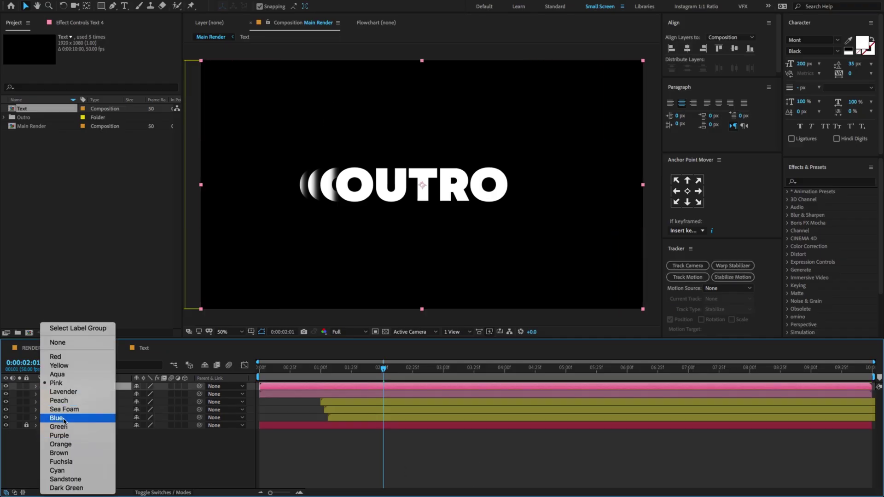
pyautogui.click(64, 410)
pyautogui.moveTo(88, 387); pyautogui.dragTo(93, 421)
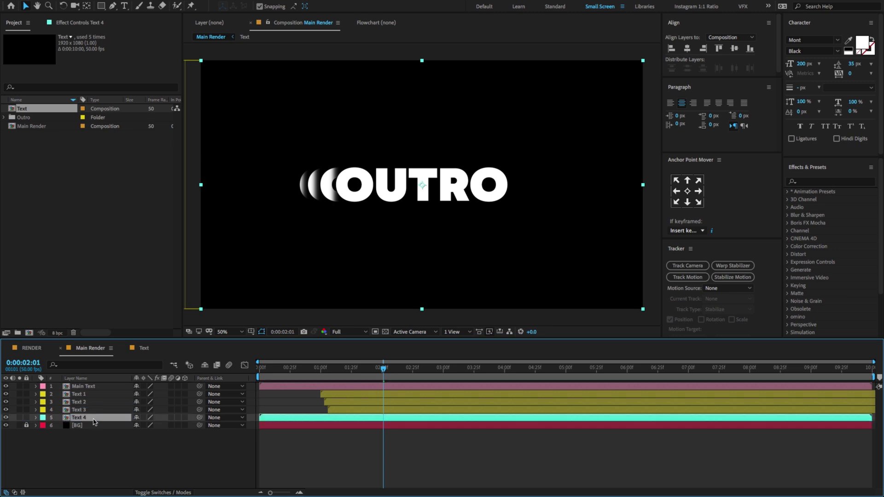
# Step: Start Text 4 at one second and duplicate it into Text 5 and Text 6
pyautogui.moveTo(312, 418); pyautogui.dragTo(374, 419)
pyautogui.click(323, 368)
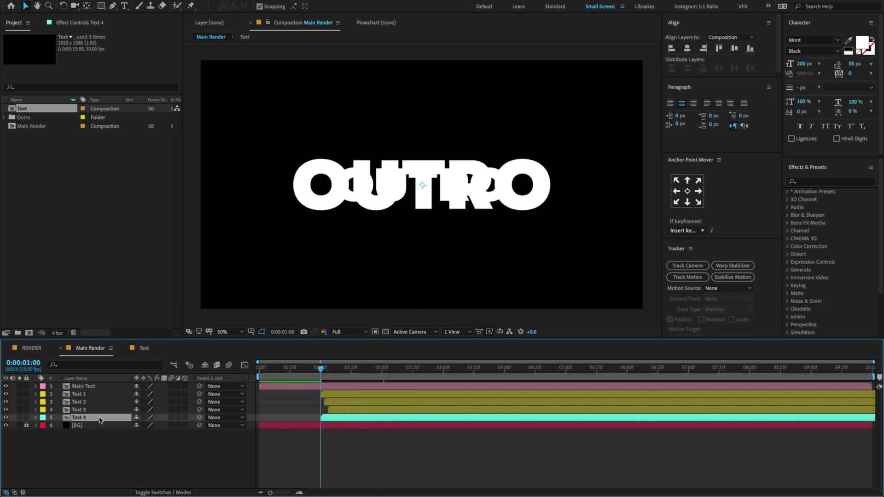
pyautogui.hotkey('shift', 'pagedown')
pyautogui.hotkey('shift', 'pagedown')
pyautogui.hotkey('shift', 'pagedown')
pyautogui.hotkey('shift', 'pagedown')
pyautogui.hotkey('shift', 'pagedown')
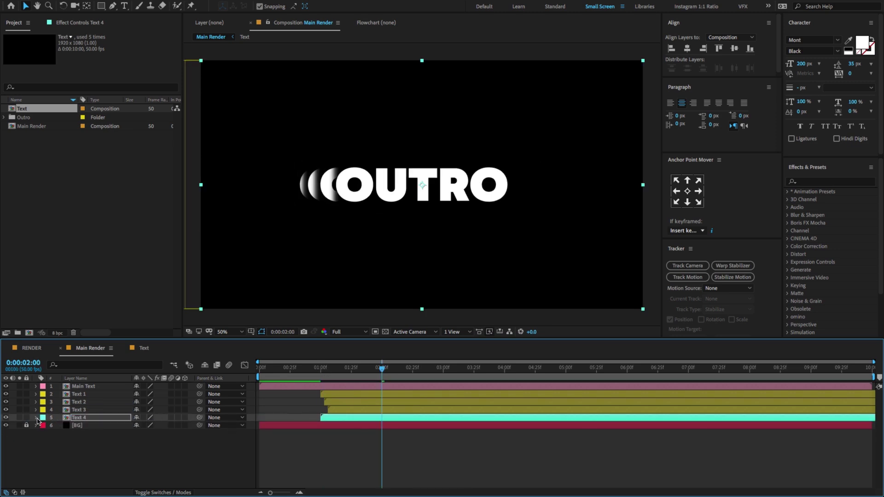
pyautogui.click(78, 419)
pyautogui.press('super+d')
pyautogui.press('shift+super+d')
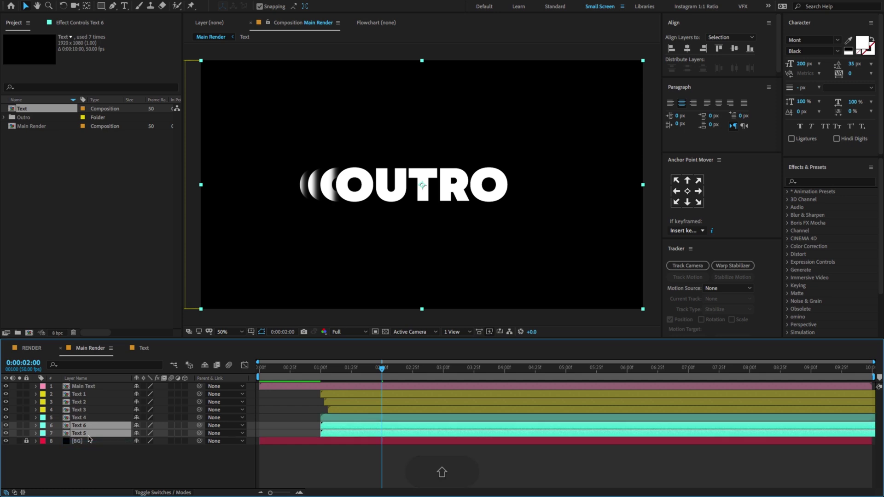
pyautogui.moveTo(89, 436); pyautogui.dragTo(93, 425)
# Step: Solo Text 4 and draw a rectangle mask over its left part
pyautogui.click(91, 419)
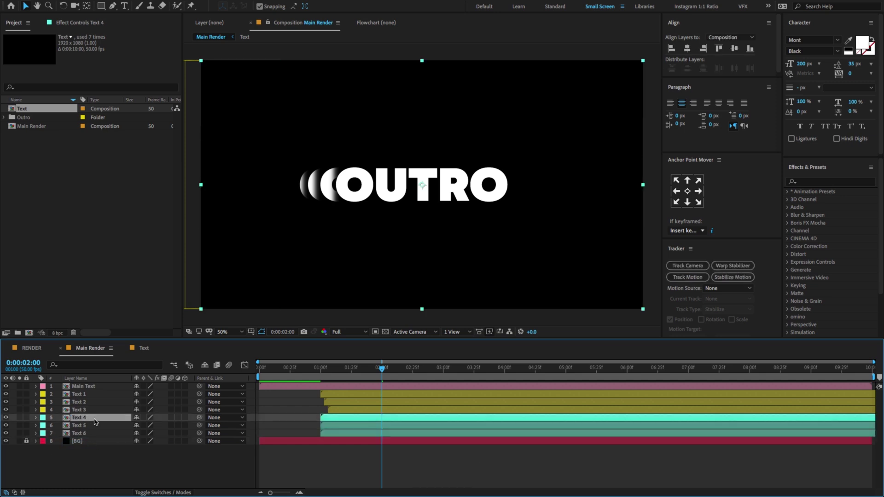
pyautogui.click(20, 417)
pyautogui.click(100, 8)
pyautogui.press(',')
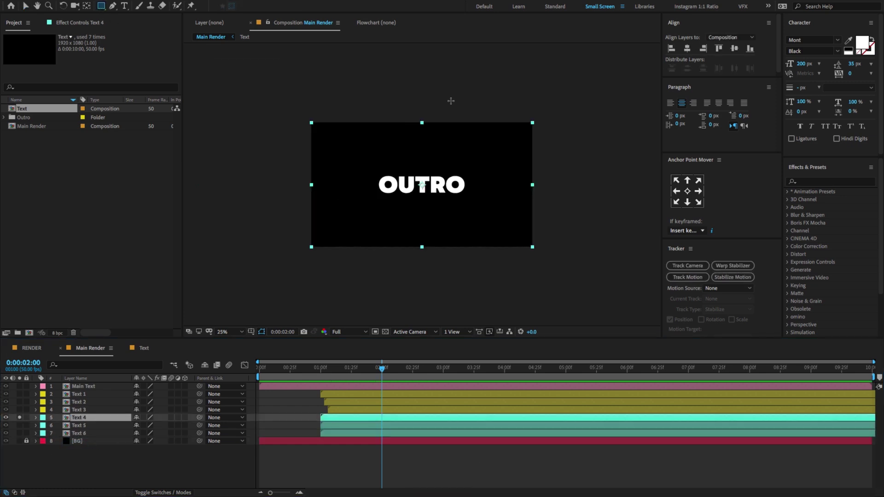
pyautogui.moveTo(457, 107)
pyautogui.mouseDown()
pyautogui.moveTo(336, 249)
pyautogui.moveTo(259, 262)
pyautogui.mouseUp()
# Step: Invert Text 4's Mask 1, feather it by 25 pixels, and copy it
pyautogui.click(169, 434)
pyautogui.click(51, 433)
pyautogui.scroll(4, 399, 229)
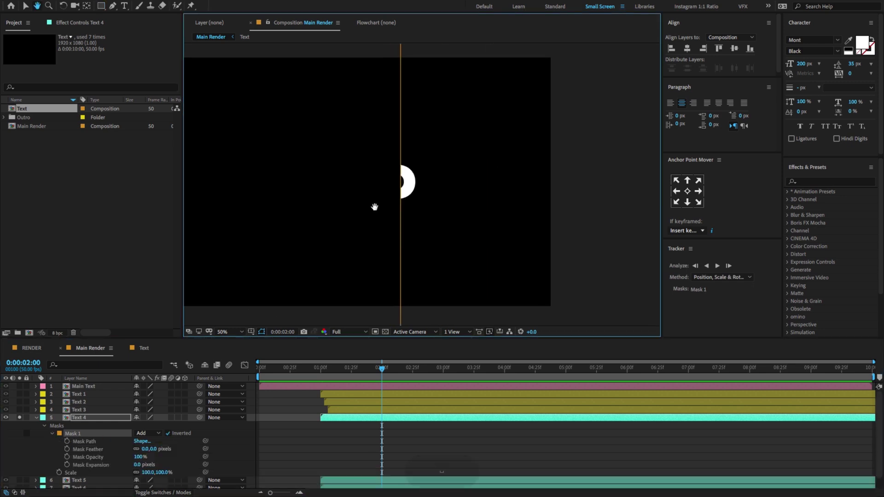
pyautogui.moveTo(146, 449)
pyautogui.mouseDown()
pyautogui.moveTo(159, 450)
pyautogui.moveTo(152, 465)
pyautogui.mouseUp()
pyautogui.scroll(-4, 458, 174)
pyautogui.press('v')
pyautogui.scroll(1, 433, 209)
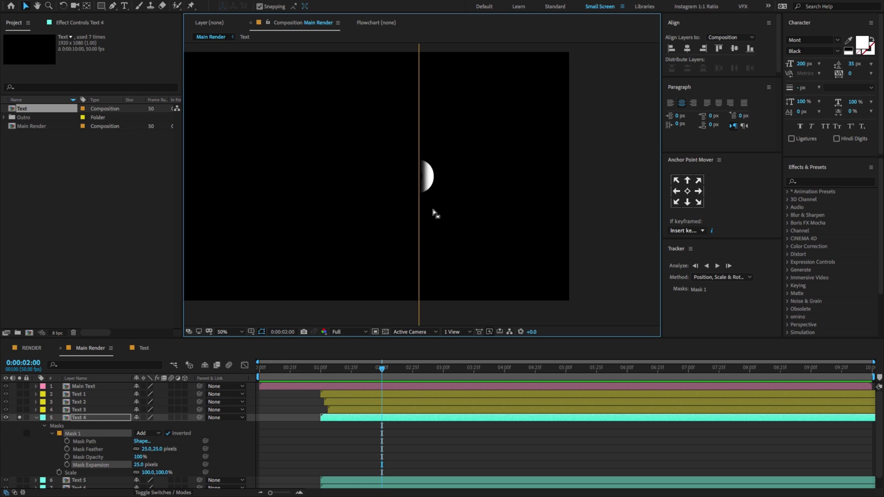
pyautogui.hotkey('ctrl', 'c')
# Step: Paste the mask onto Text 5 and nudge its right edge rightwards
pyautogui.click(36, 417)
pyautogui.click(80, 425)
pyautogui.keyDown('shift'); pyautogui.click(89, 433); pyautogui.keyUp('shift')
pyautogui.click(20, 418)
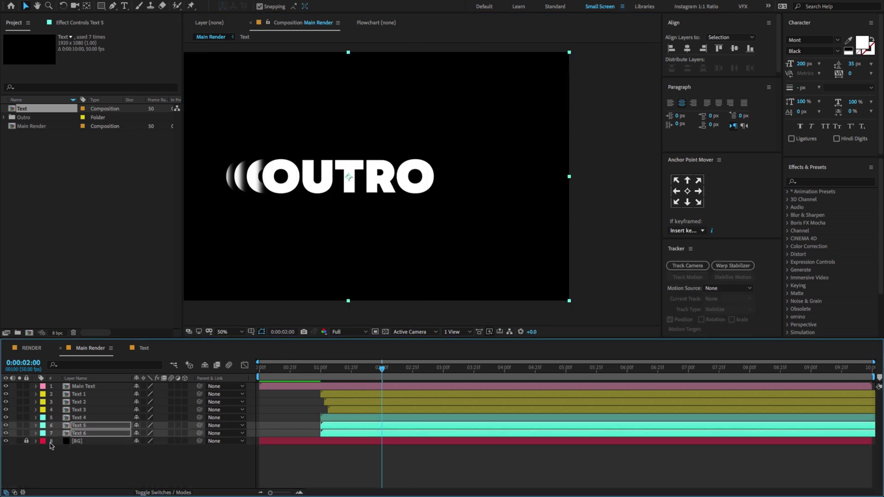
pyautogui.click(76, 426)
pyautogui.click(19, 425)
pyautogui.hotkey('ctrl', 'v')
pyautogui.scroll(-2, 374, 279)
pyautogui.press('m')
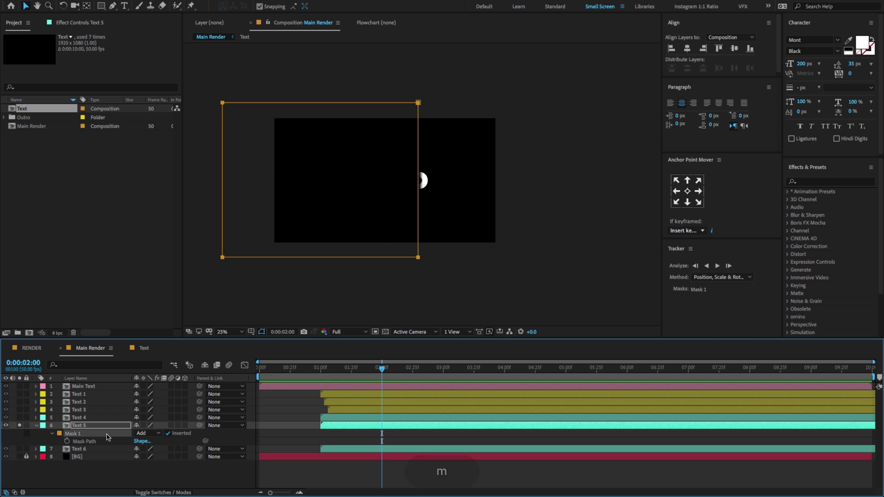
pyautogui.moveTo(466, 90); pyautogui.dragTo(385, 255)
pyautogui.press('Right')
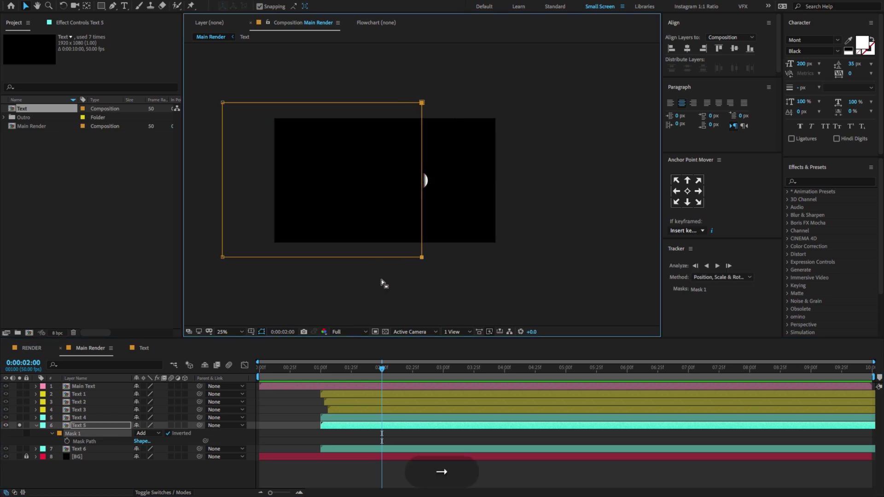
# Step: Paste the mask onto Text 6, adjust its edge, then unsolo and select Text 4–6
pyautogui.click(36, 426)
pyautogui.click(19, 425)
pyautogui.click(19, 433)
pyautogui.click(83, 434)
pyautogui.hotkey('ctrl', 'v')
pyautogui.press('m')
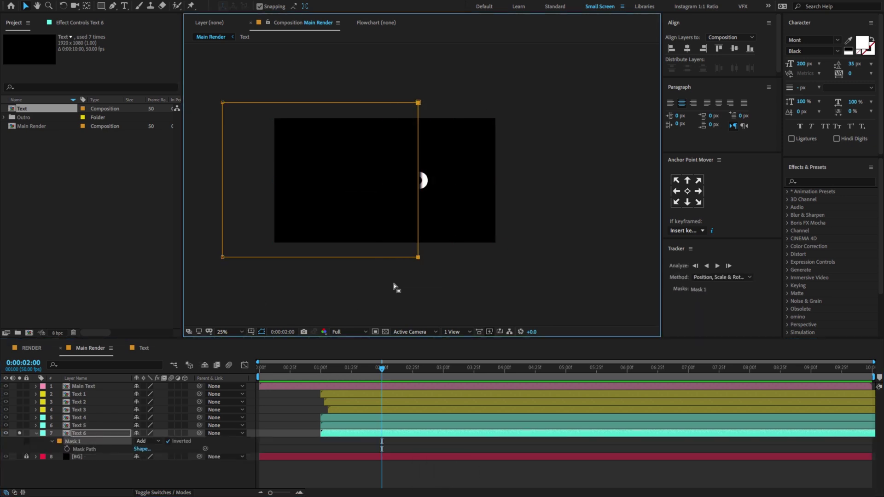
pyautogui.scroll(2, 435, 188)
pyautogui.press('Right')
pyautogui.press('Left')
pyautogui.scroll(-2, 432, 192)
pyautogui.click(37, 433)
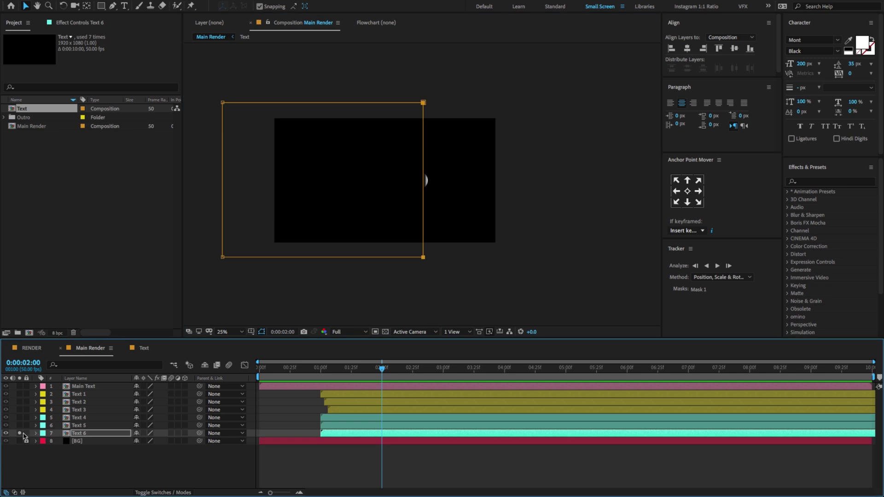
pyautogui.click(19, 433)
pyautogui.keyDown('shift'); pyautogui.click(92, 418); pyautogui.keyUp('shift')
# Step: Add Position keyframes at 1:00 for Text 4–6 and shift them right to x 1029
pyautogui.press('p')
pyautogui.click(37, 363)
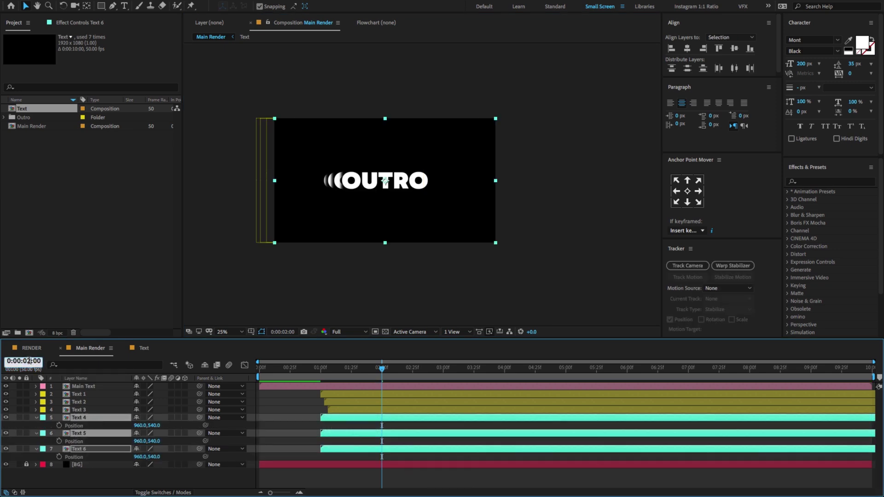
pyautogui.write('100')
pyautogui.press('Return')
pyautogui.hotkey('alt', 'shift', 'p')
pyautogui.click(382, 369)
pyautogui.moveTo(141, 426); pyautogui.dragTo(148, 456)
# Step: Push Text 5 to x 1079 and Text 6 to x 1116, and reshape Text 6's mask over the title
pyautogui.press('.')
pyautogui.click(92, 441)
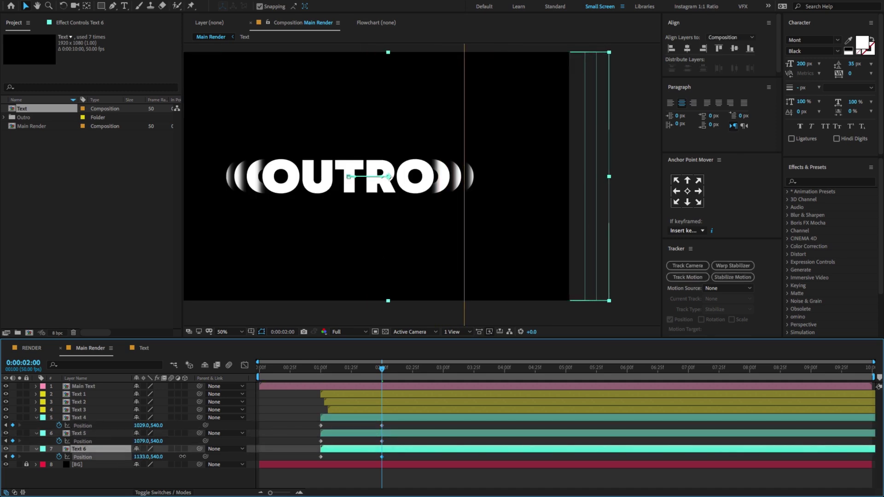
pyautogui.moveTo(179, 459); pyautogui.dragTo(172, 458)
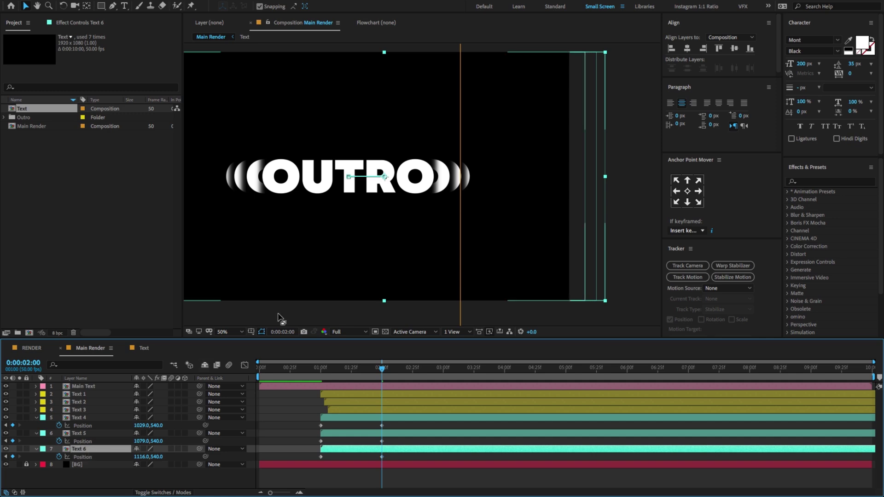
pyautogui.press('q')
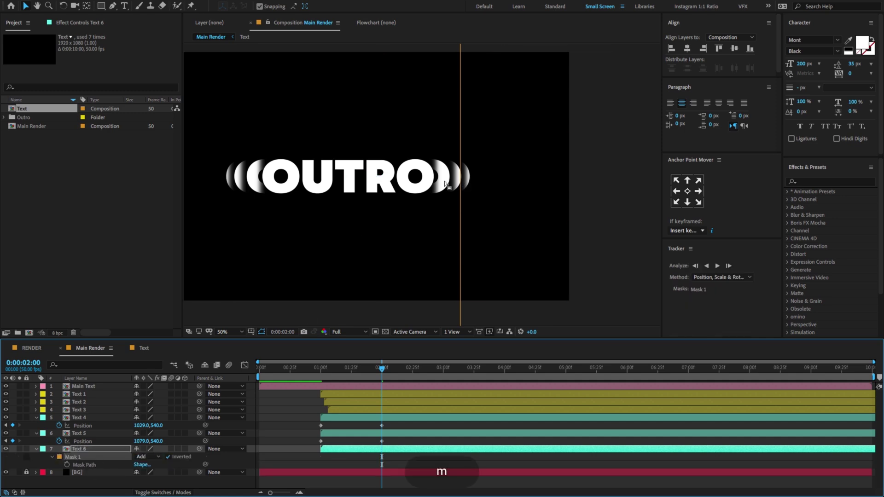
pyautogui.moveTo(241, 99); pyautogui.dragTo(438, 253)
pyautogui.hotkey('ctrl', 'shift', 'i')
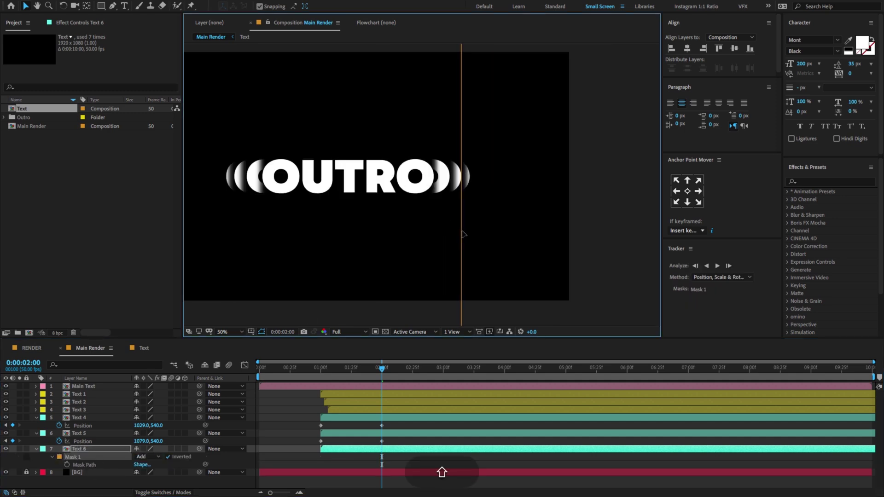
# Step: Ease the Position speed curves of Text 4–6 in the Graph Editor
pyautogui.keyDown('shift'); pyautogui.click(84, 411); pyautogui.keyUp('shift')
pyautogui.hotkey('shift', 'u')
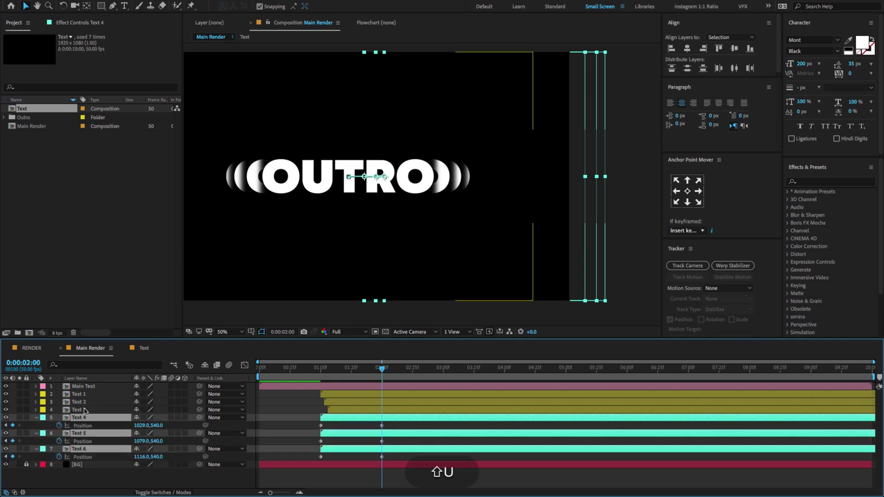
pyautogui.hotkey('shift', 'F3')
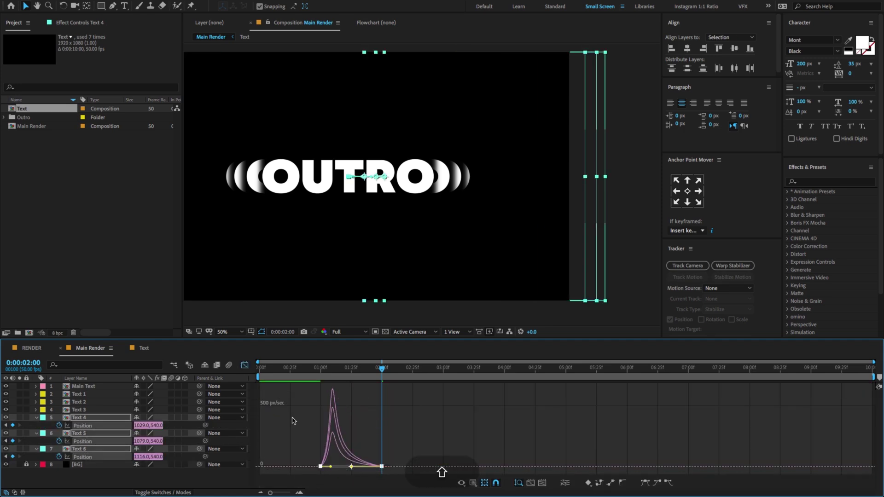
pyautogui.hotkey('shift', 'F3')
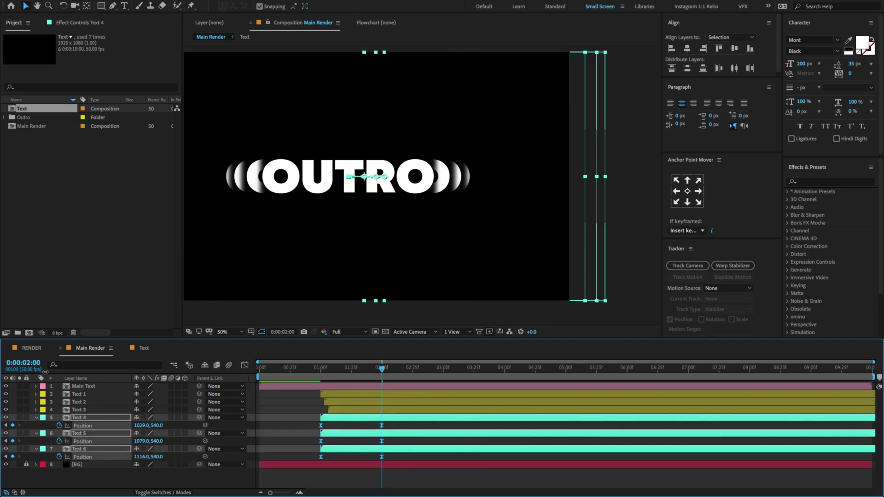
# Step: Stagger the in-points by three frames, starting Text 5 at 1:03 and Text 6 at 1:06
pyautogui.hotkey('alt', 'shift', 'j')
pyautogui.write('100')
pyautogui.press('Return')
pyautogui.press('pagedown')
pyautogui.press('pagedown')
pyautogui.press('pagedown')
pyautogui.scroll(3, 269, 447)
pyautogui.click(348, 464)
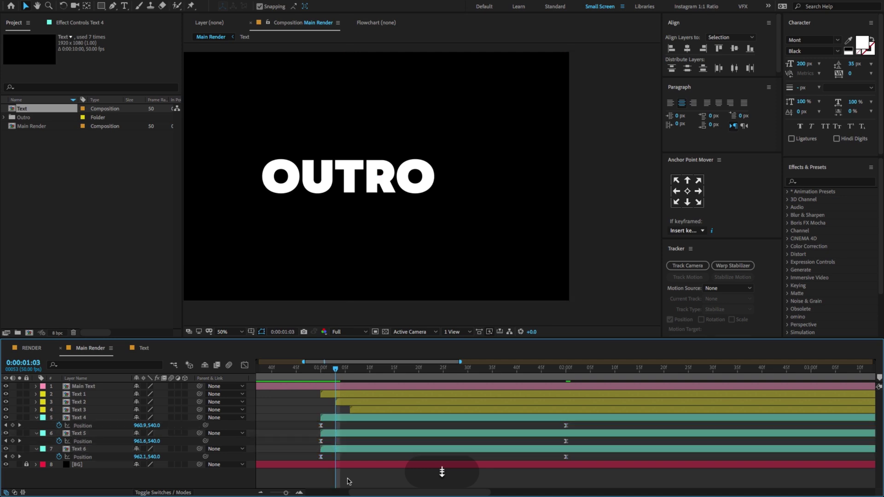
pyautogui.hotkey('ctrl', 'Down')
pyautogui.press('[')
pyautogui.press('pagedown')
pyautogui.press('pagedown')
pyautogui.press('pagedown')
pyautogui.hotkey('ctrl', 'Down')
pyautogui.press('[')
pyautogui.hotkey('ctrl', 'a')
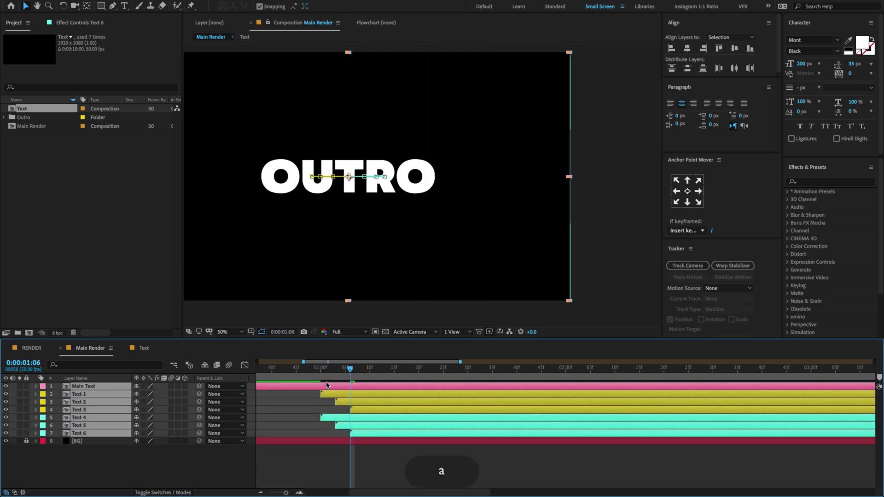
pyautogui.press(';')
pyautogui.click(269, 376)
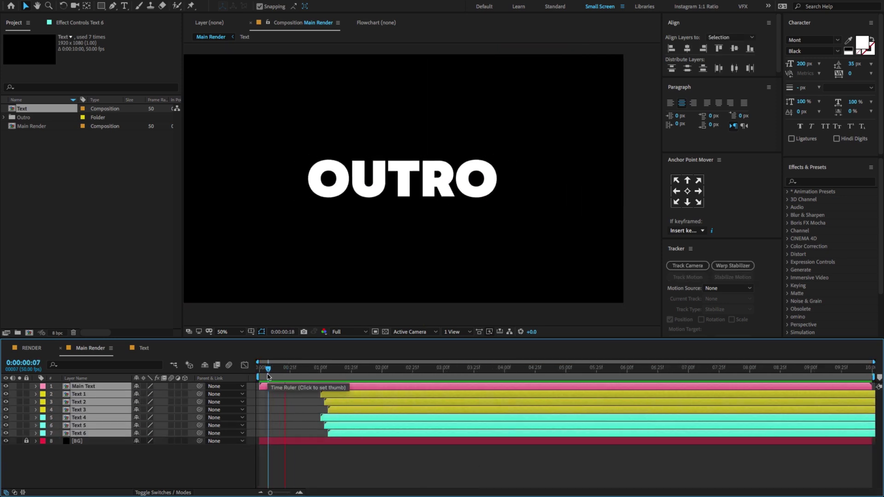
pyautogui.press('space')
pyautogui.click(257, 375)
pyautogui.press('space')
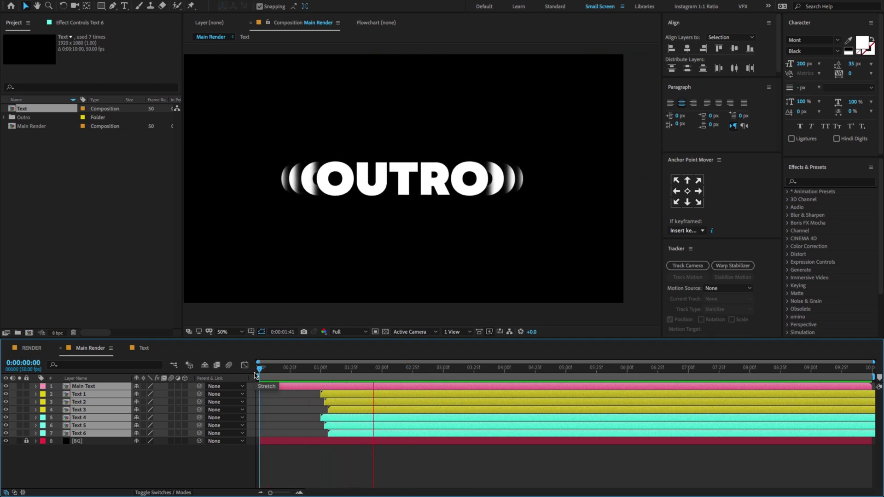
pyautogui.click(31, 348)
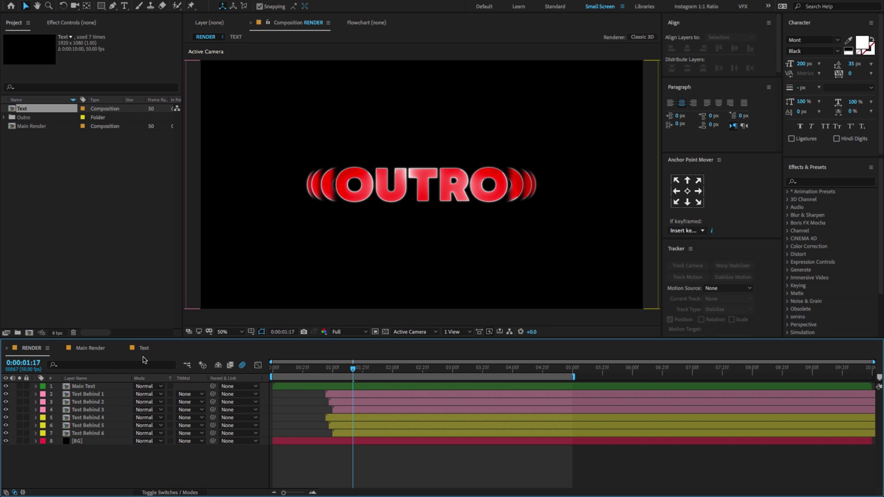
pyautogui.click(90, 348)
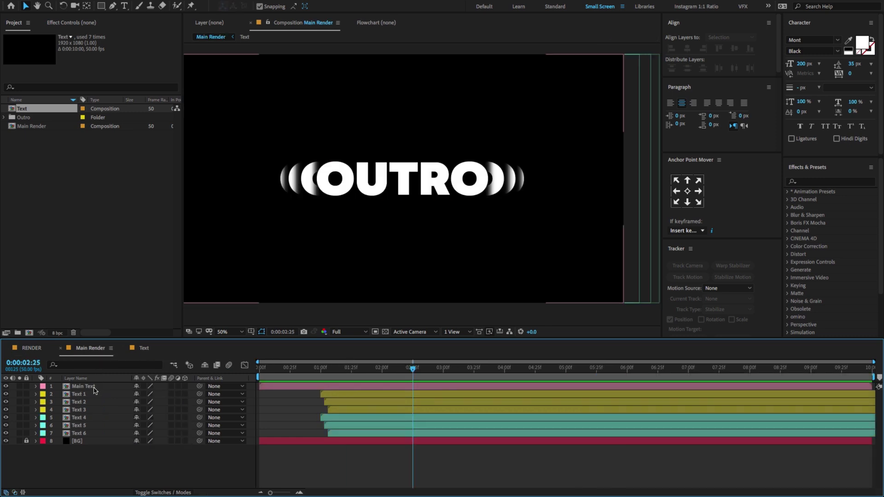
pyautogui.click(97, 388)
# Step: Inside the Text precomp, create a comp-sized solid named Saber above OUTRO
pyautogui.doubleClick(100, 388)
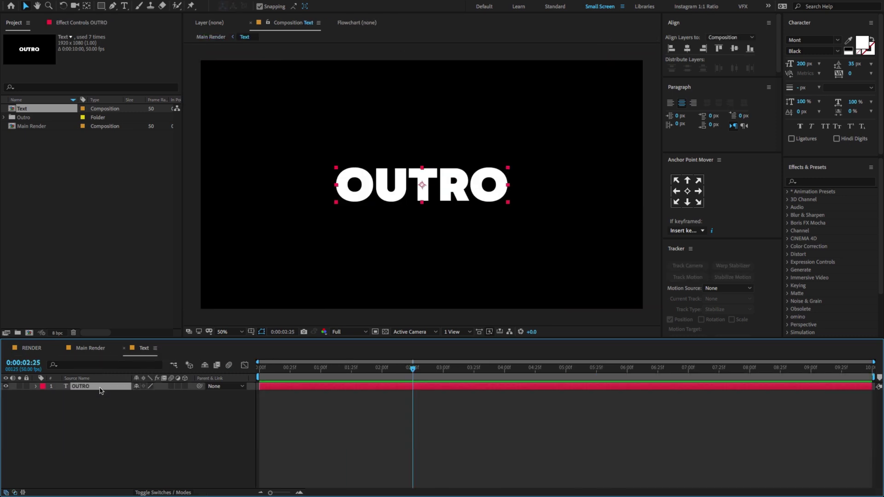
pyautogui.rightClick(99, 398)
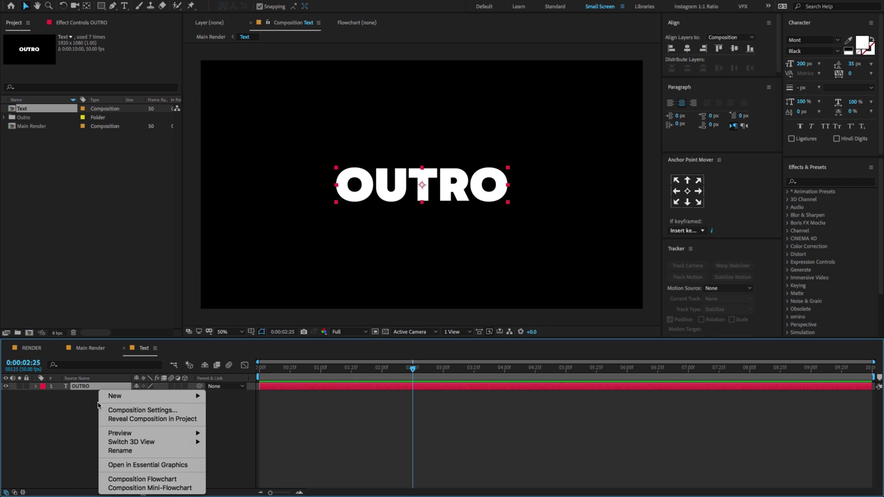
pyautogui.moveTo(117, 397)
pyautogui.click(257, 419)
pyautogui.press('shift')
pyautogui.write('Saber')
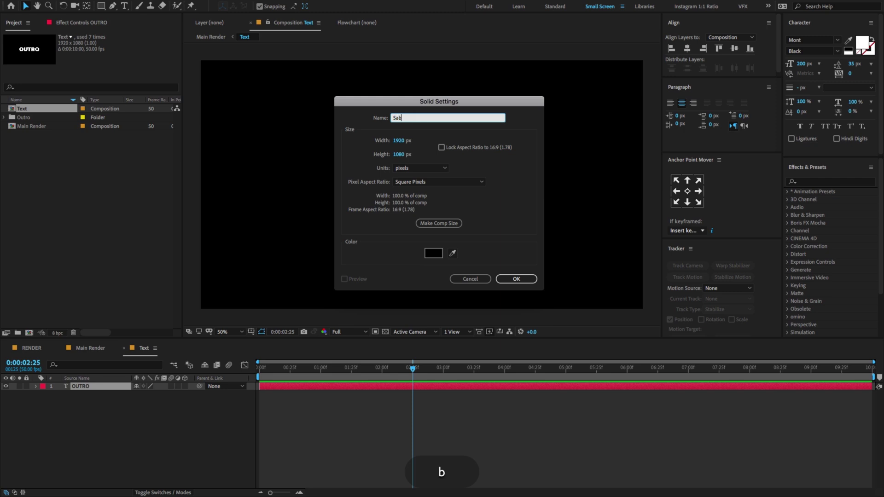
pyautogui.click(439, 223)
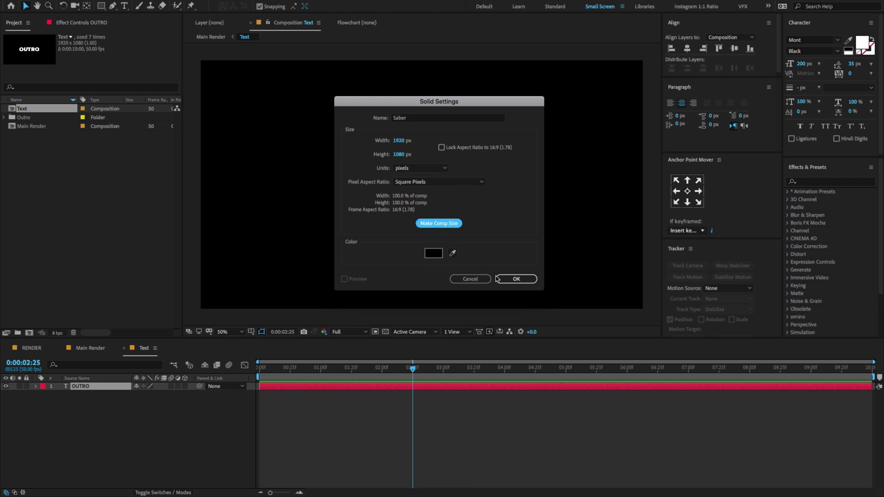
pyautogui.click(516, 279)
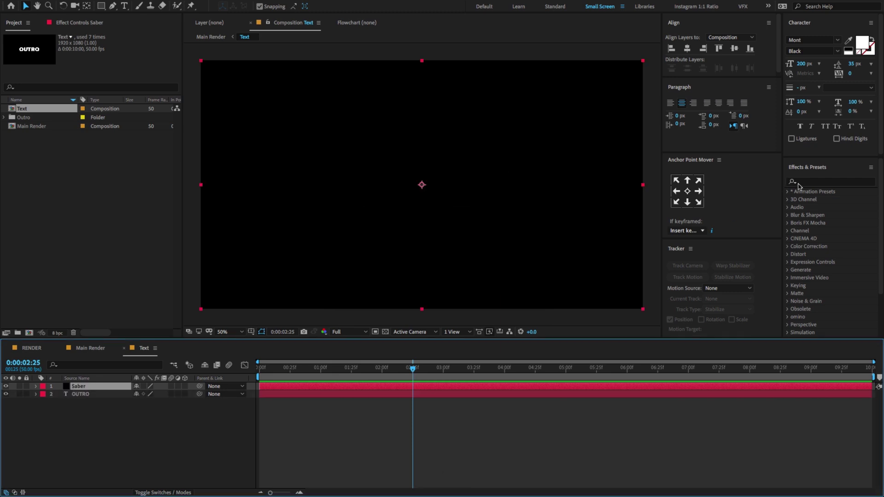
pyautogui.click(826, 183)
# Step: Apply the Saber effect to the solid with Glow Intensity 65 and Glow Spread 0.55
pyautogui.write('saber')
pyautogui.moveTo(813, 199); pyautogui.dragTo(339, 280)
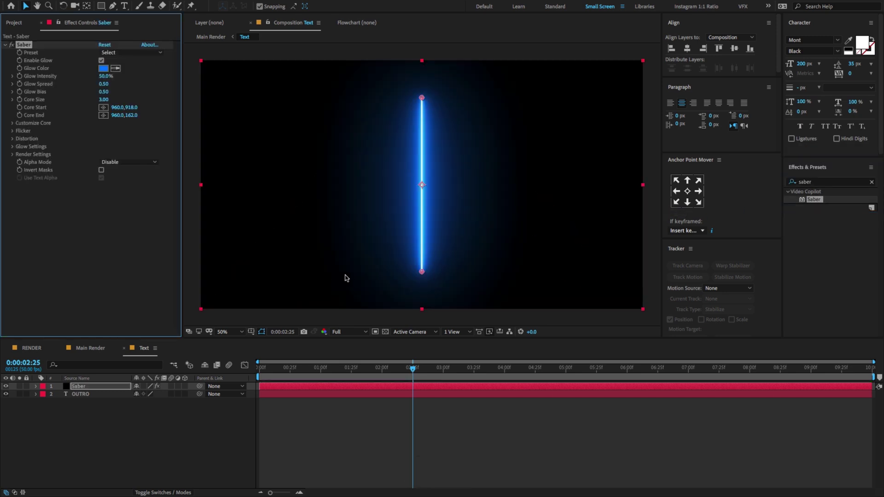
pyautogui.scroll(1, 346, 276)
pyautogui.click(102, 76)
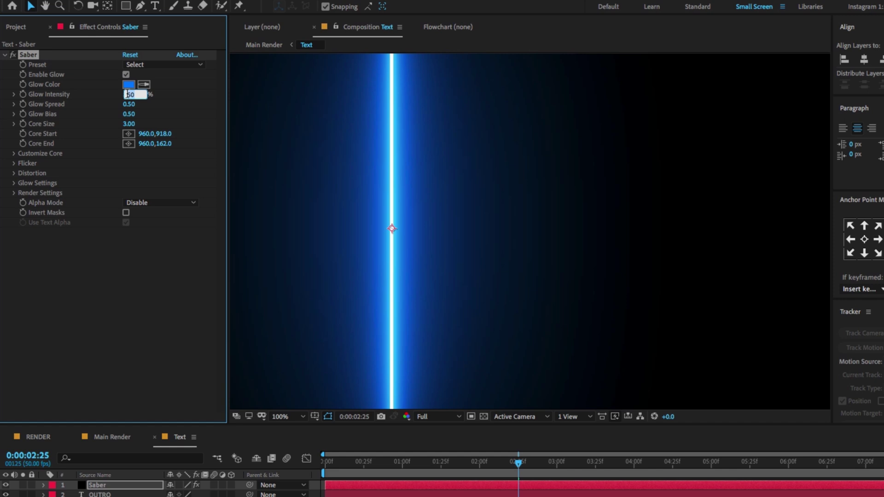
pyautogui.write('65')
pyautogui.press('Return')
pyautogui.click(130, 105)
pyautogui.write('0.55')
pyautogui.press('Return')
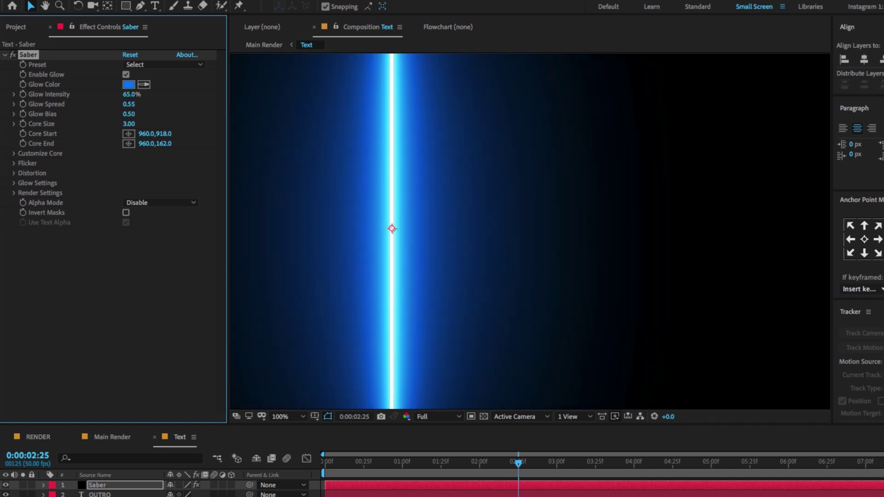
# Step: Set Saber's Glow Bias to 0.25 and Core Size to 2.35
pyautogui.click(129, 115)
pyautogui.press('BackSpace')
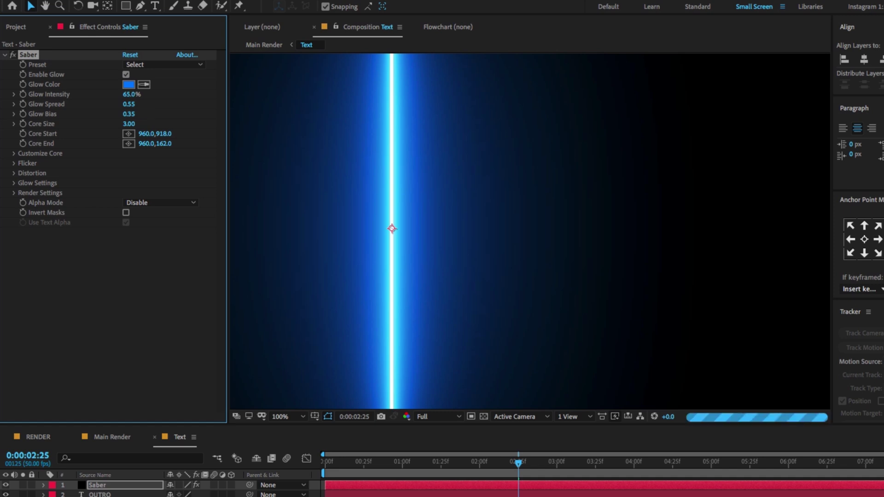
pyautogui.press('Return')
pyautogui.click(131, 124)
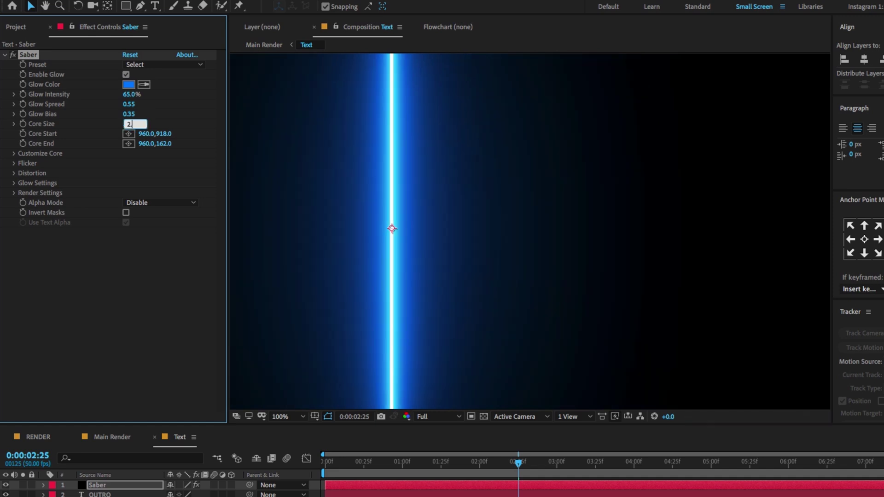
pyautogui.press('Return')
pyautogui.moveTo(129, 113); pyautogui.dragTo(121, 114)
# Step: Make the Saber core follow the OUTRO text layer with a Start Size of 25%
pyautogui.click(13, 154)
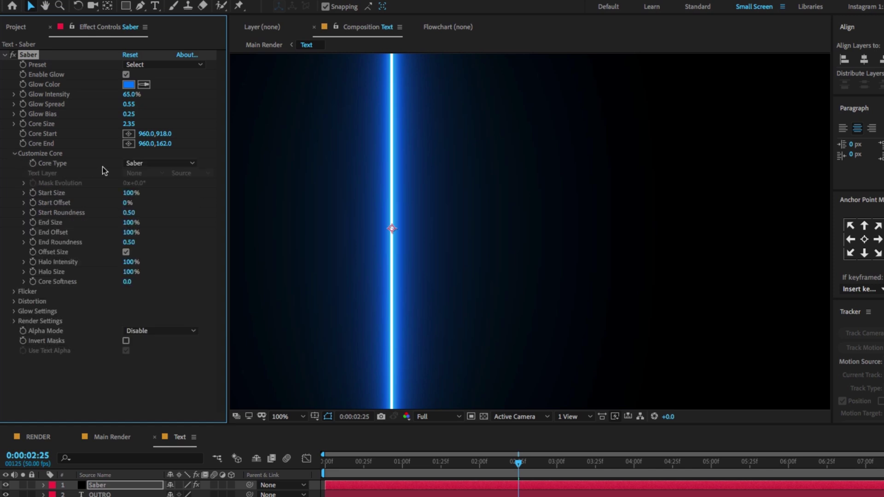
pyautogui.click(136, 165)
pyautogui.click(135, 197)
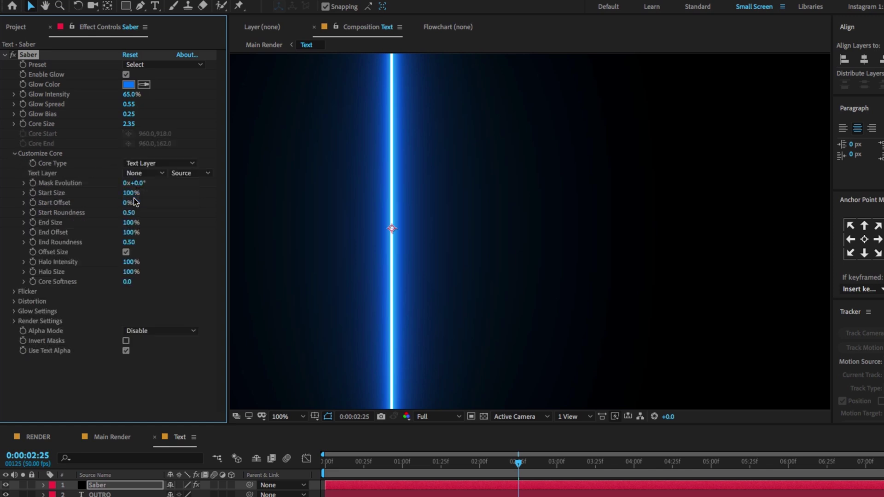
pyautogui.click(139, 173)
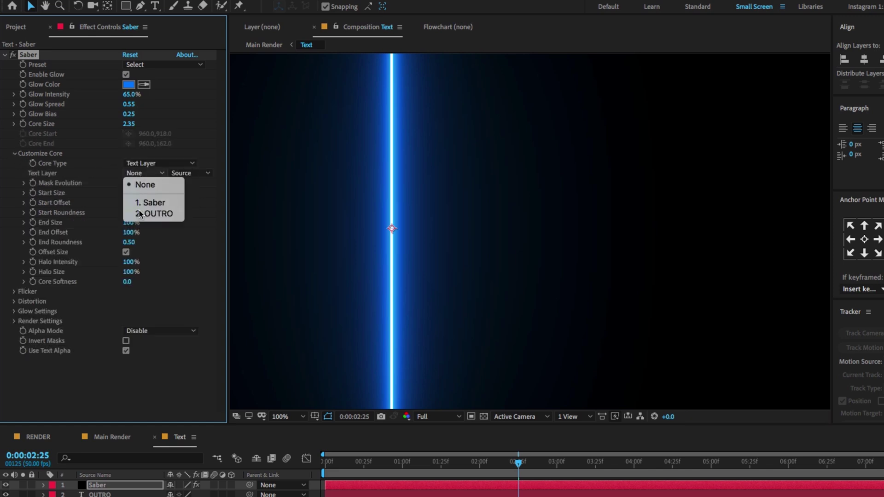
pyautogui.click(139, 211)
pyautogui.scroll(-2, 416, 219)
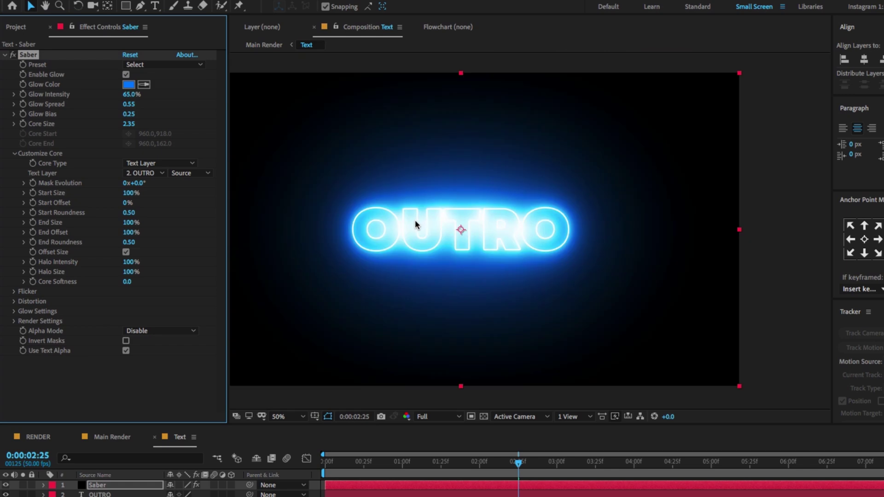
pyautogui.moveTo(128, 198); pyautogui.dragTo(125, 195)
pyautogui.click(127, 193)
pyautogui.press('Return')
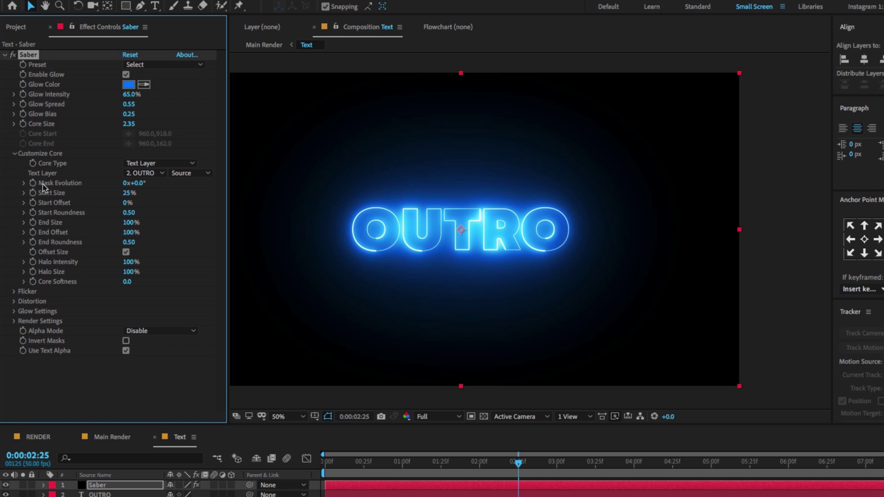
# Step: Drive Saber's Mask Evolution with the expression time*100, then preview from the first frame
pyautogui.keyDown('alt'); pyautogui.click(33, 183); pyautogui.keyUp('alt')
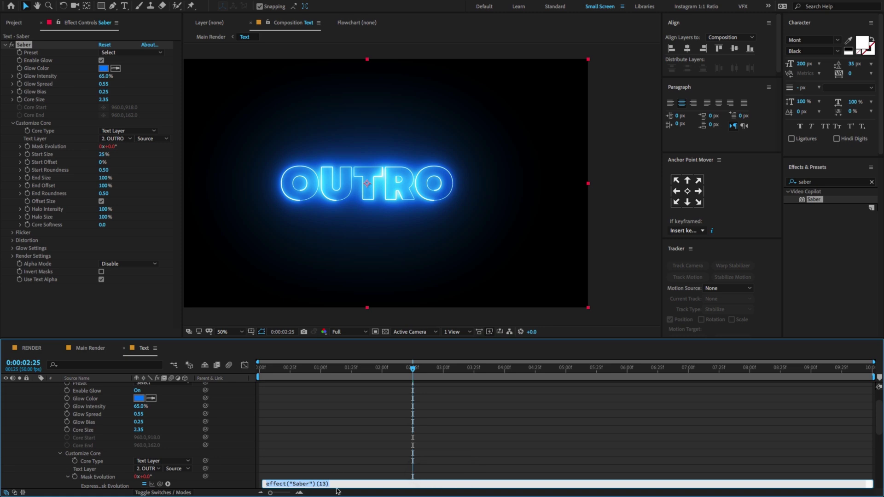
pyautogui.write('ti')
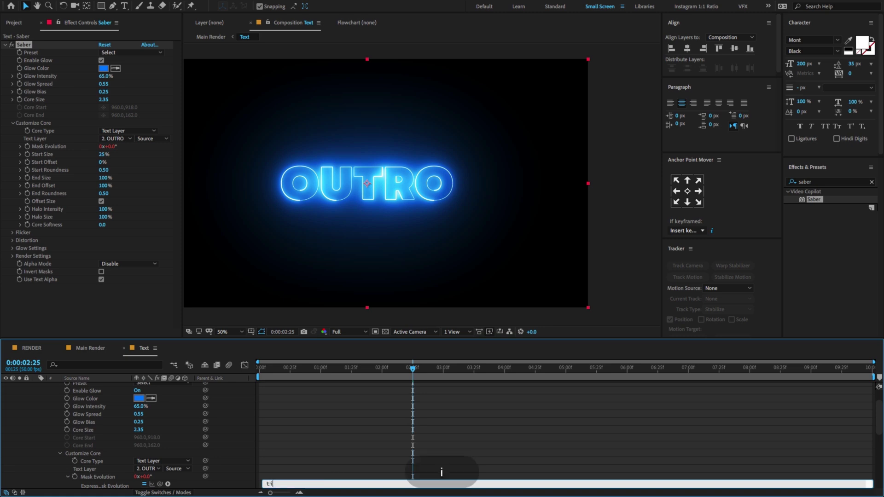
pyautogui.write('me*100')
pyautogui.press('KP_Enter')
pyautogui.press('super+a')
pyautogui.press('u')
pyautogui.press('Home')
pyautogui.press('space')
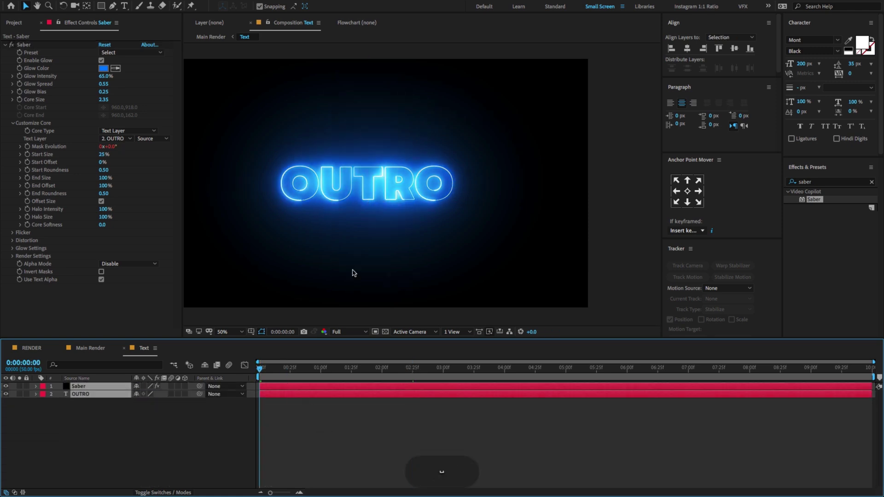
# Step: Apply Set Matte to the Saber layer, taking the matte from layer 2. OUTRO
pyautogui.click(396, 357)
pyautogui.click(831, 183)
pyautogui.doubleClick(830, 183)
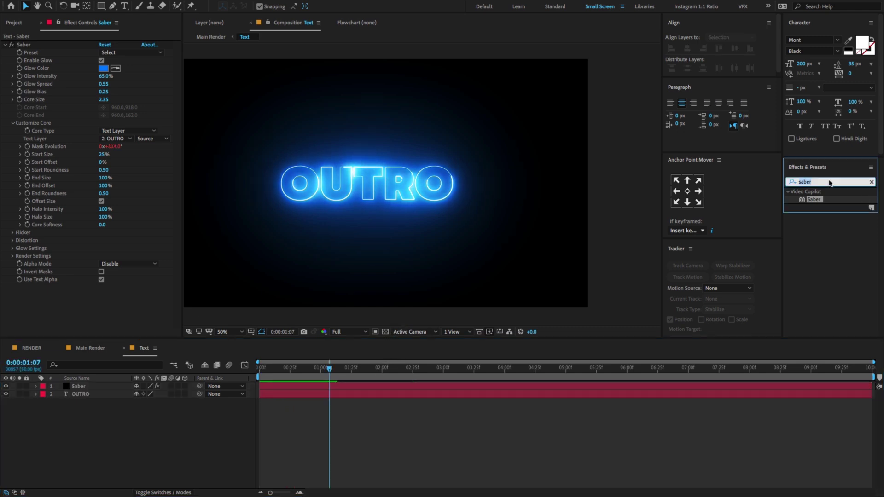
pyautogui.write('set ma')
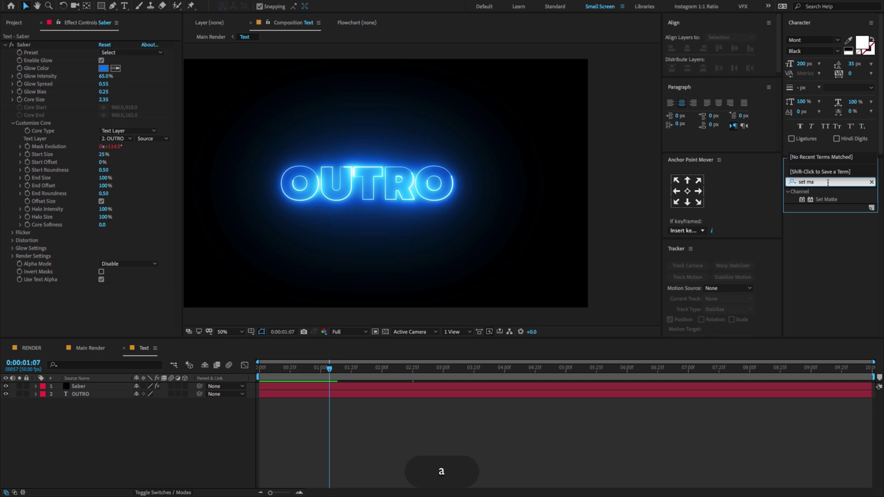
pyautogui.moveTo(827, 199); pyautogui.dragTo(459, 237)
pyautogui.click(115, 294)
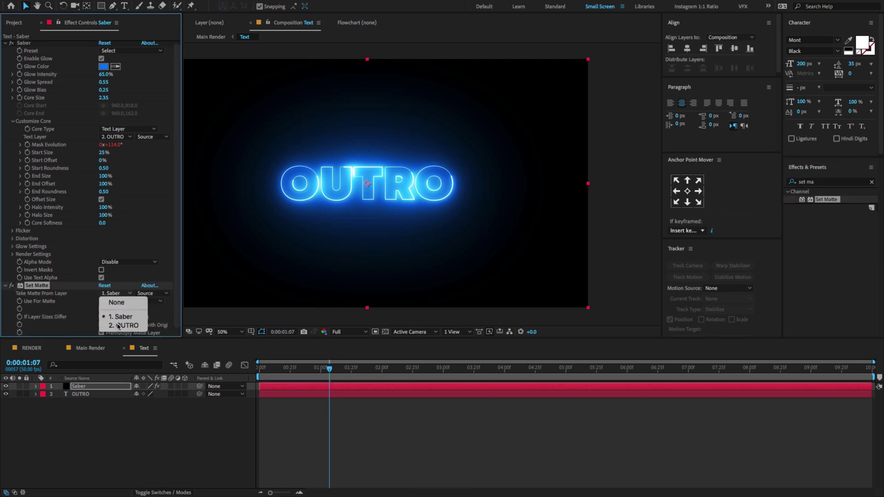
pyautogui.click(119, 326)
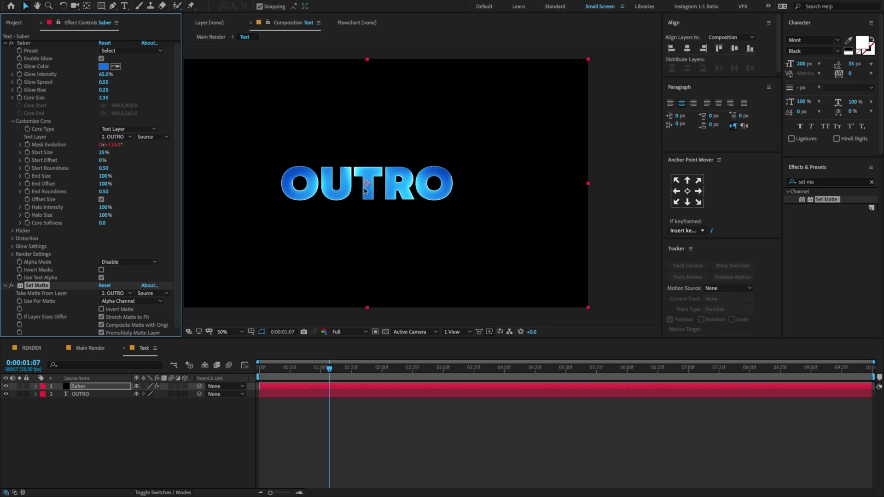
pyautogui.click(98, 394)
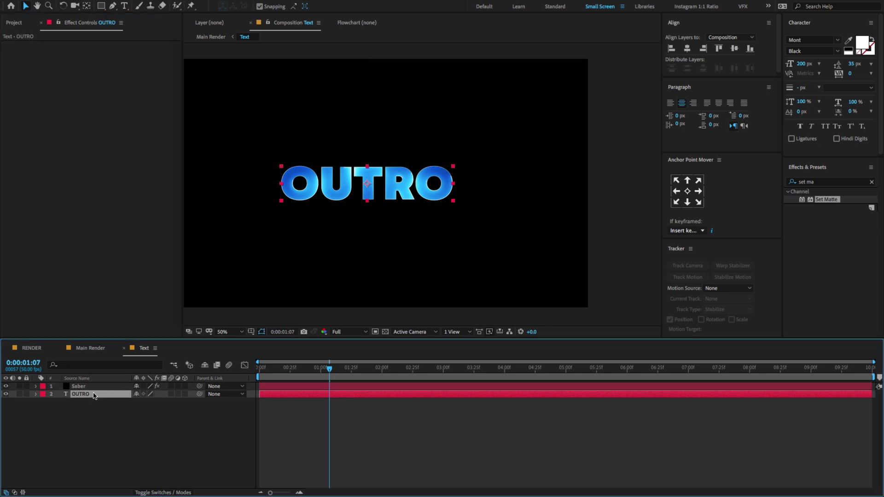
# Step: Apply a Glow effect to the OUTRO layer
pyautogui.doubleClick(830, 181)
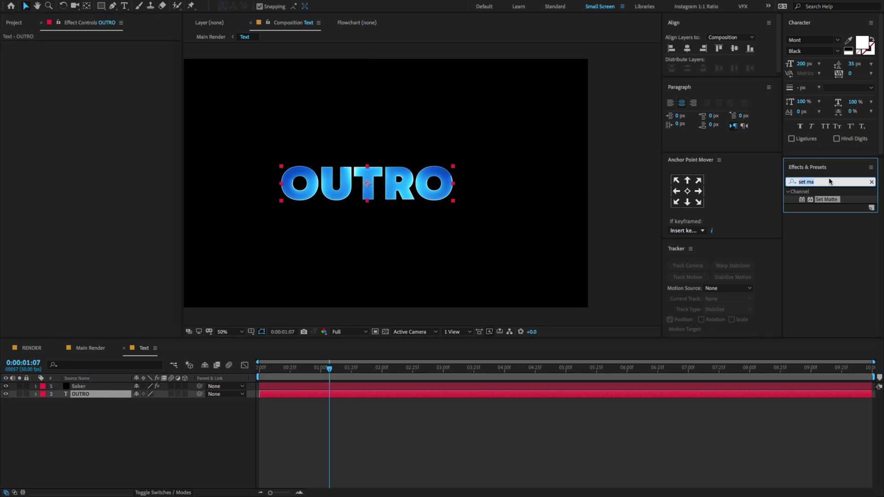
pyautogui.write('glow')
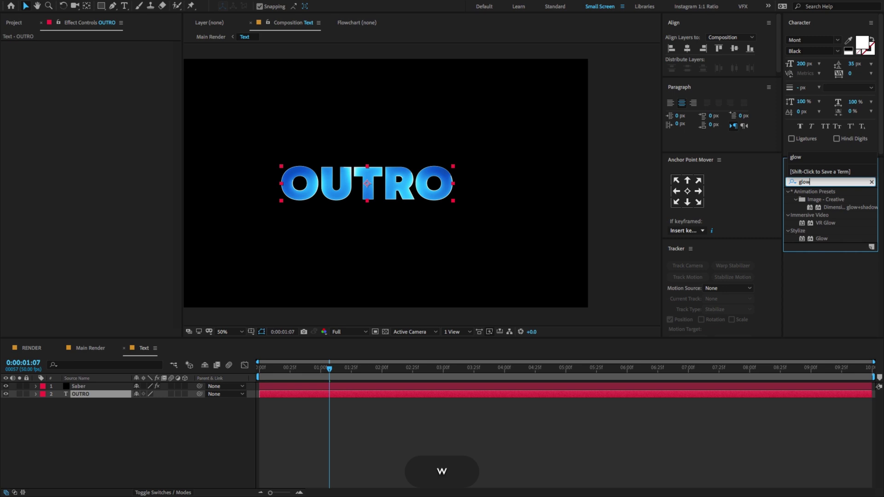
pyautogui.moveTo(822, 239); pyautogui.dragTo(126, 394)
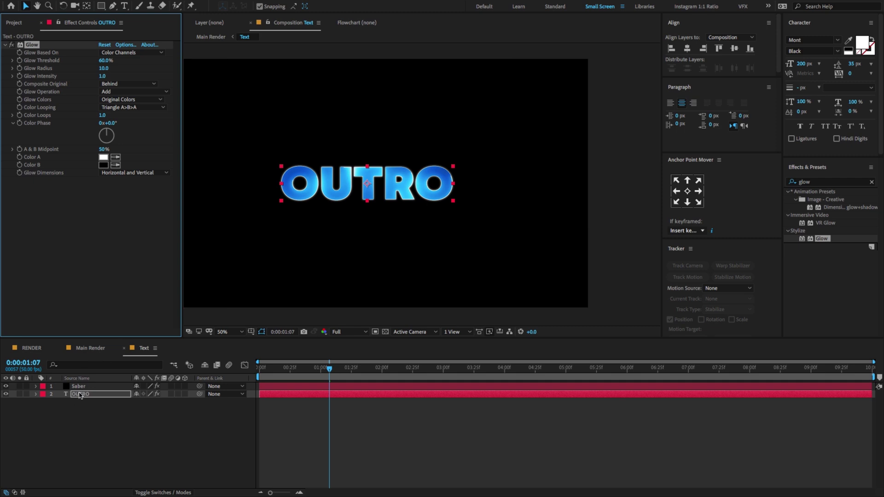
# Step: Change the Saber glow colour from blue to red (FF0000)
pyautogui.click(79, 386)
pyautogui.click(103, 69)
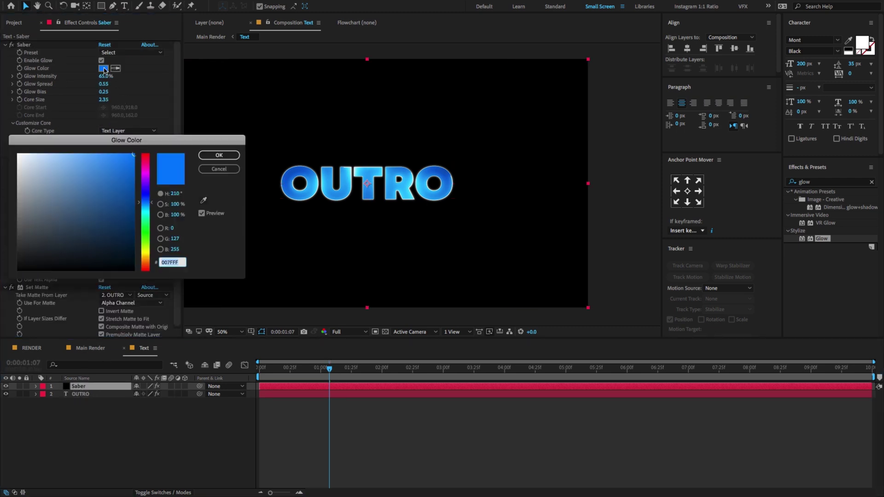
pyautogui.moveTo(146, 197); pyautogui.dragTo(143, 298)
pyautogui.click(218, 155)
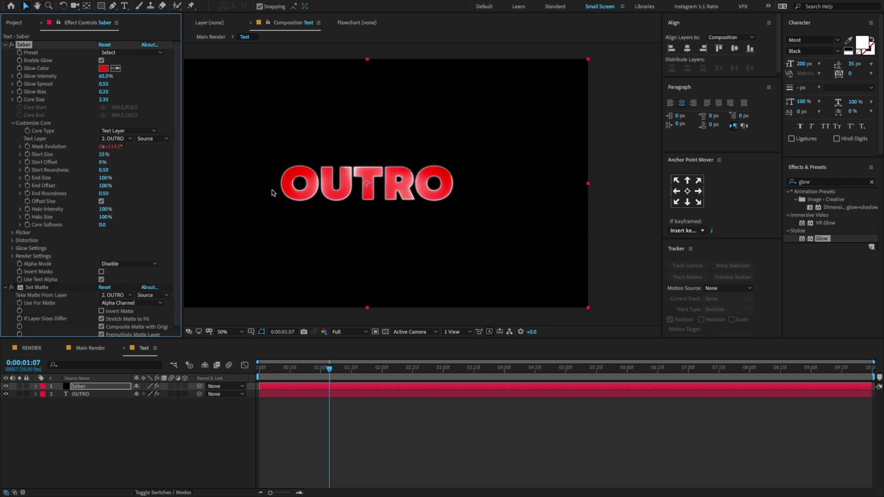
# Step: Switch to Main Render and preview the red OUTRO echoes from the first frame
pyautogui.click(100, 354)
pyautogui.click(91, 350)
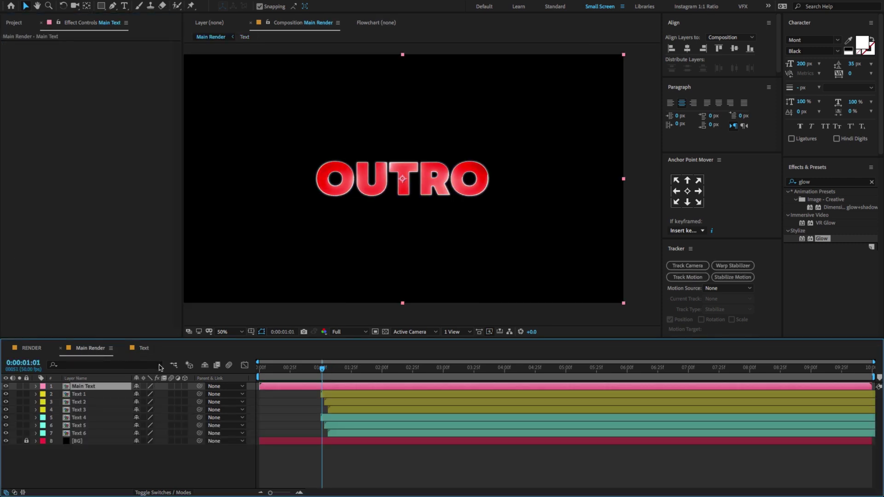
pyautogui.moveTo(321, 370); pyautogui.dragTo(259, 370)
pyautogui.press('space')
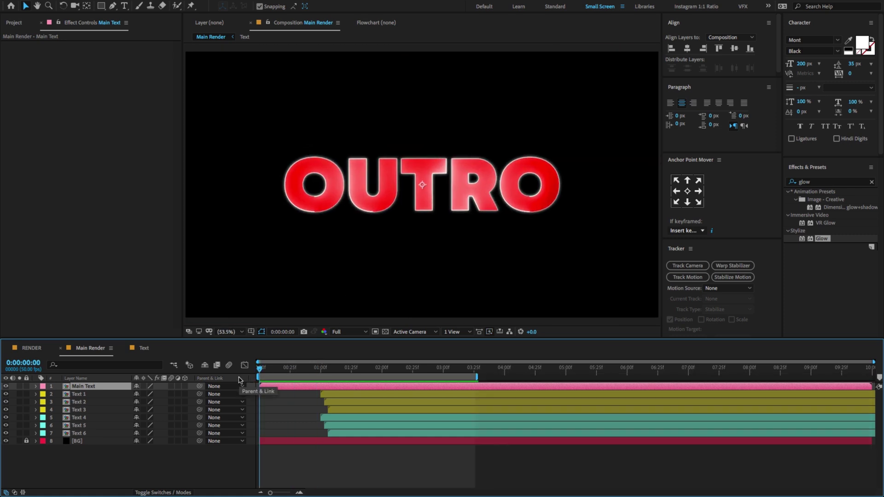
pyautogui.press('space')
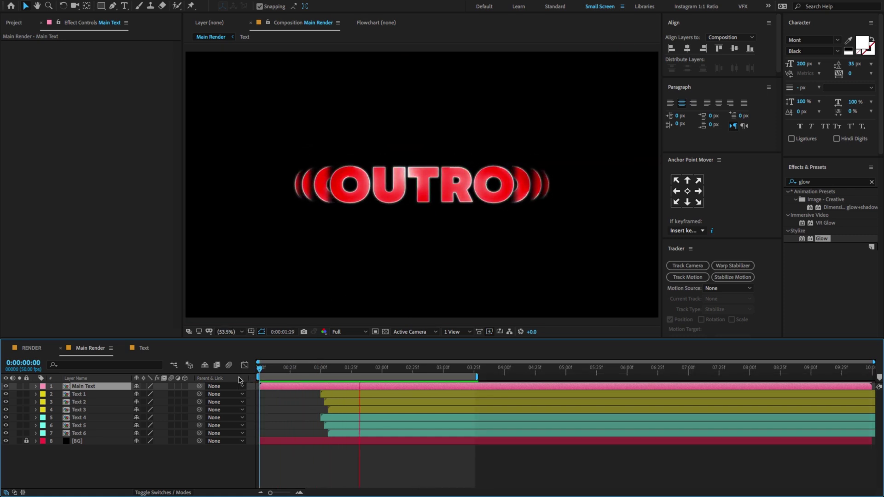